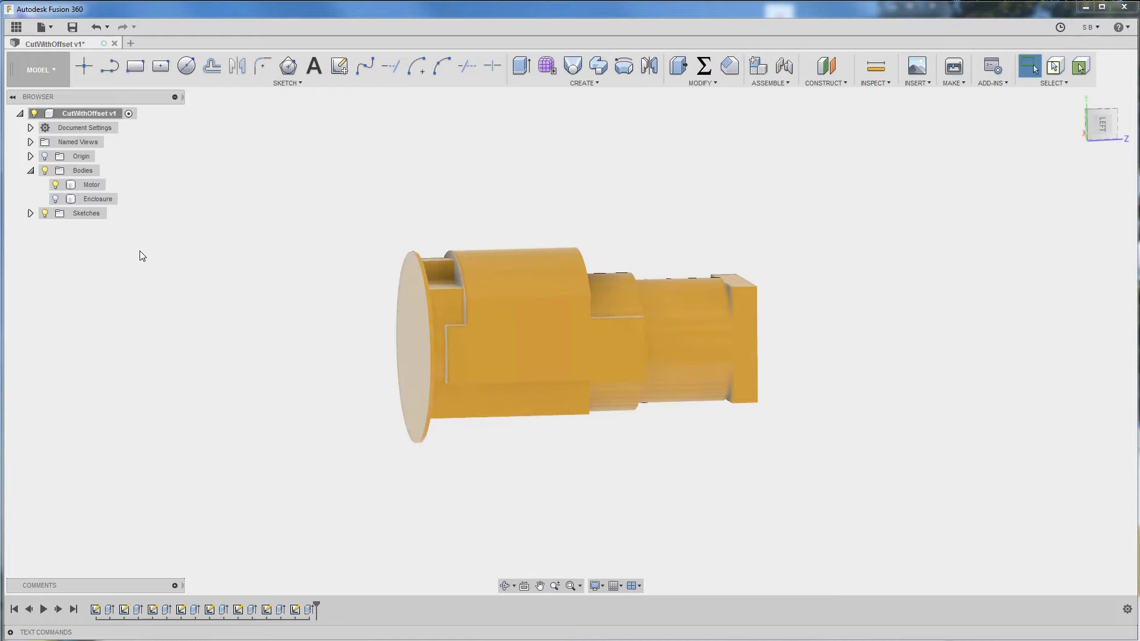
Step: Hide the Motor body, show the green Enclosure, and view it at an angle
left_click(55, 185)
left_click(56, 198)
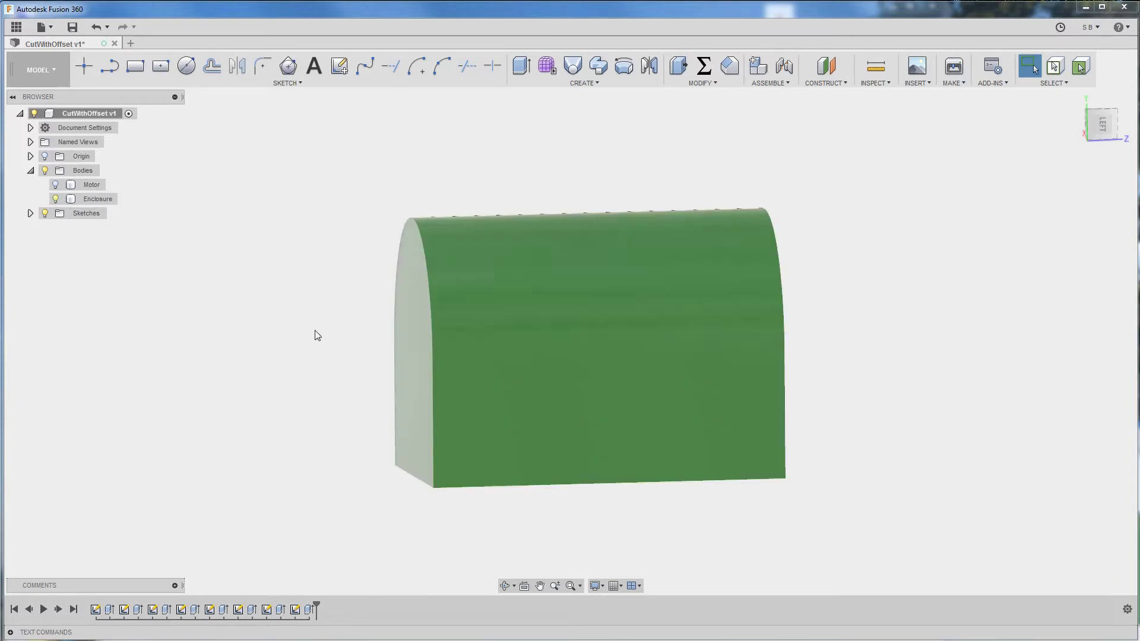
middle_click_drag(315, 336, 558, 444, "shift")
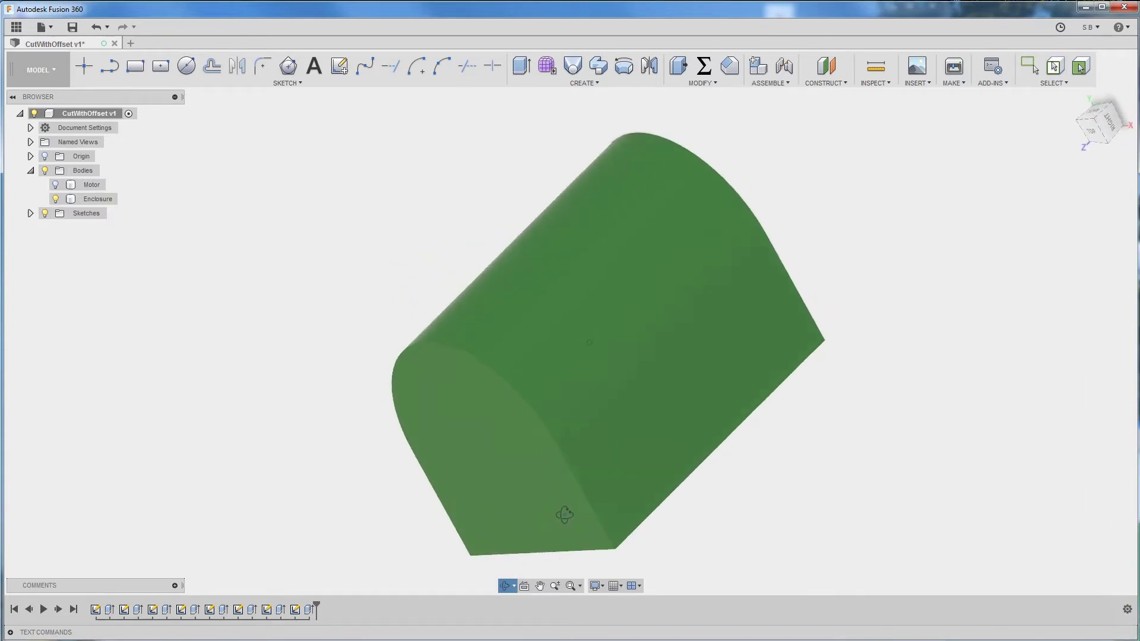
Step: Check the Motor inside, then toggle the Enclosure's visibility off and back on
left_click(63, 187)
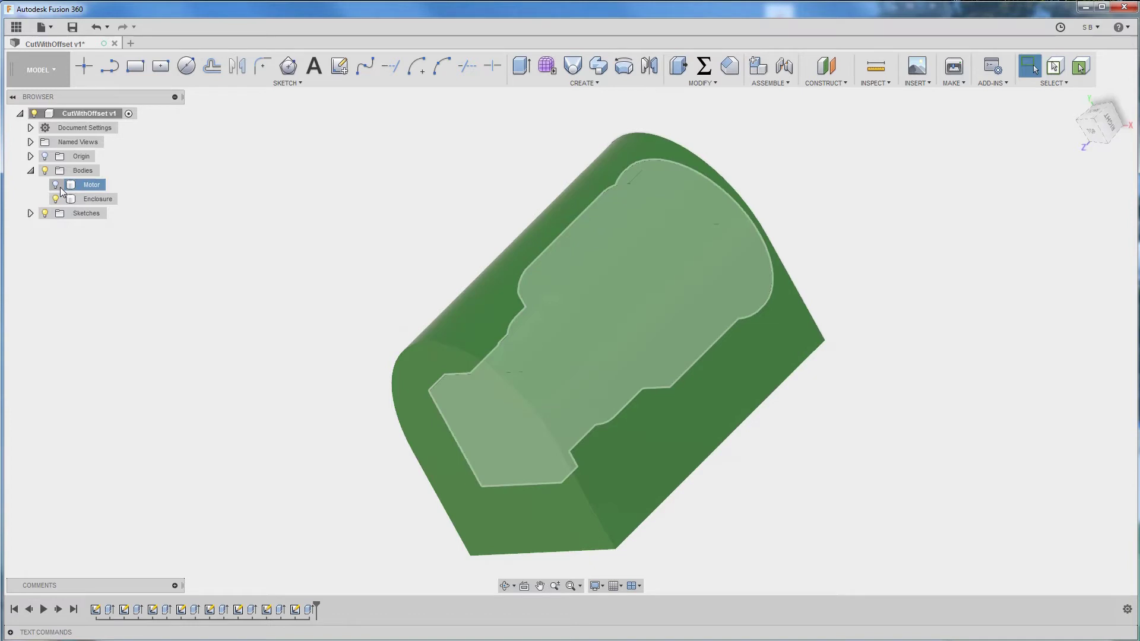
key("Escape")
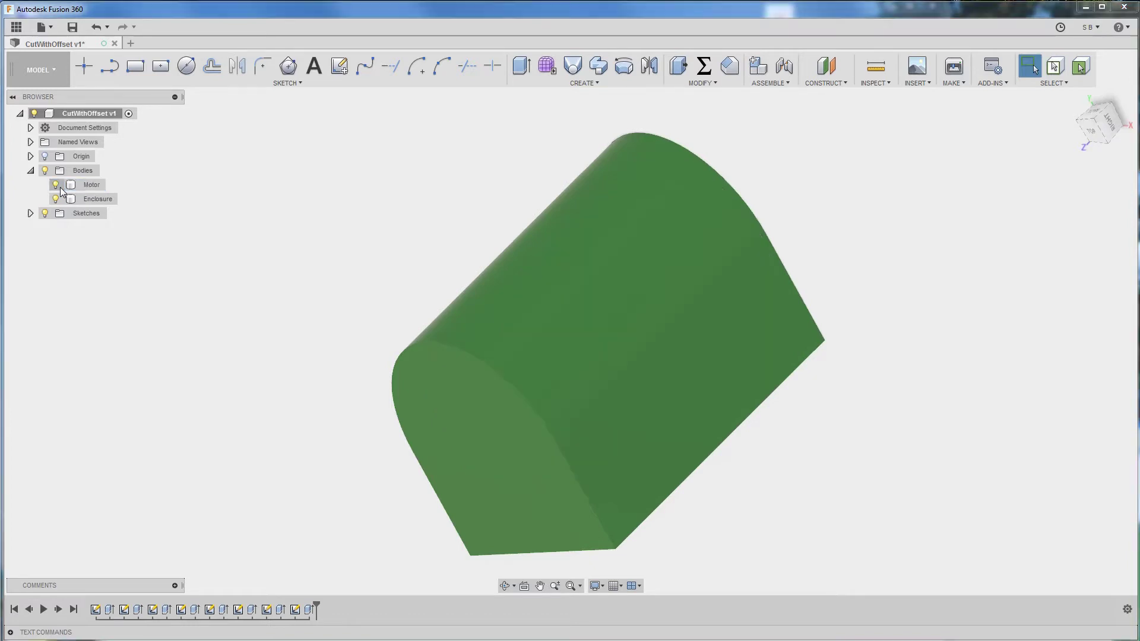
left_click(521, 284)
left_click(373, 284)
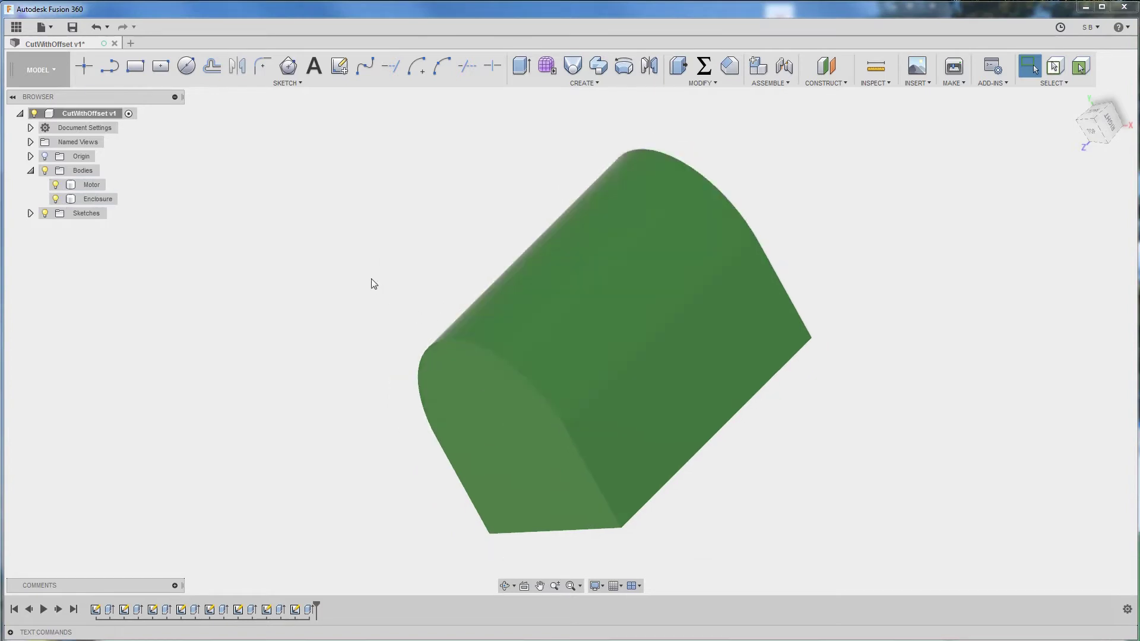
left_click(57, 199)
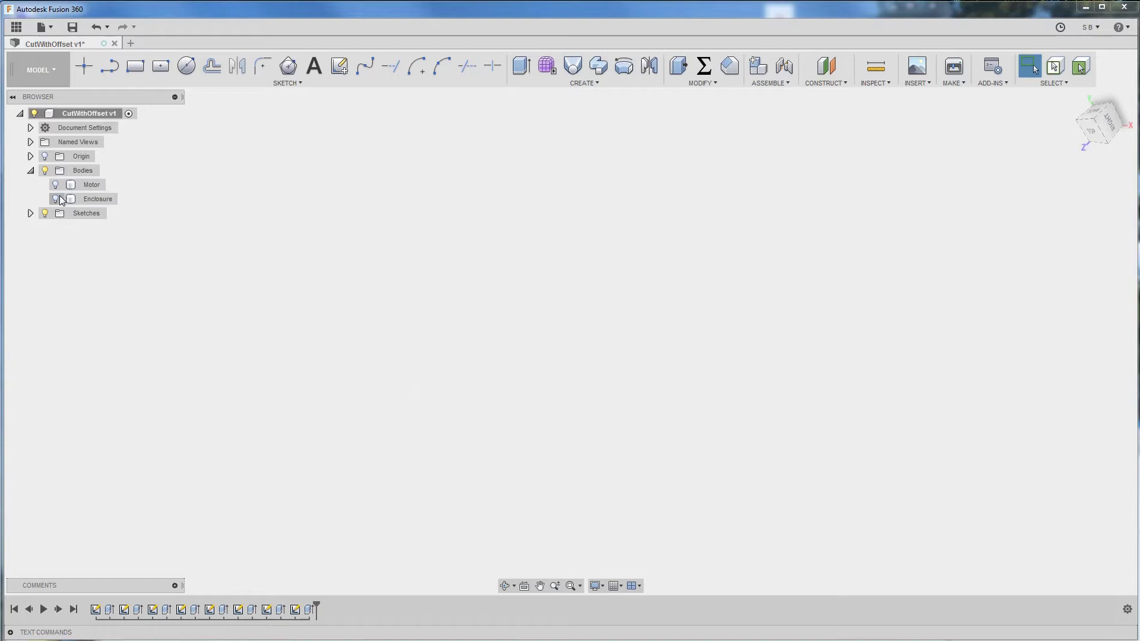
left_click(57, 199)
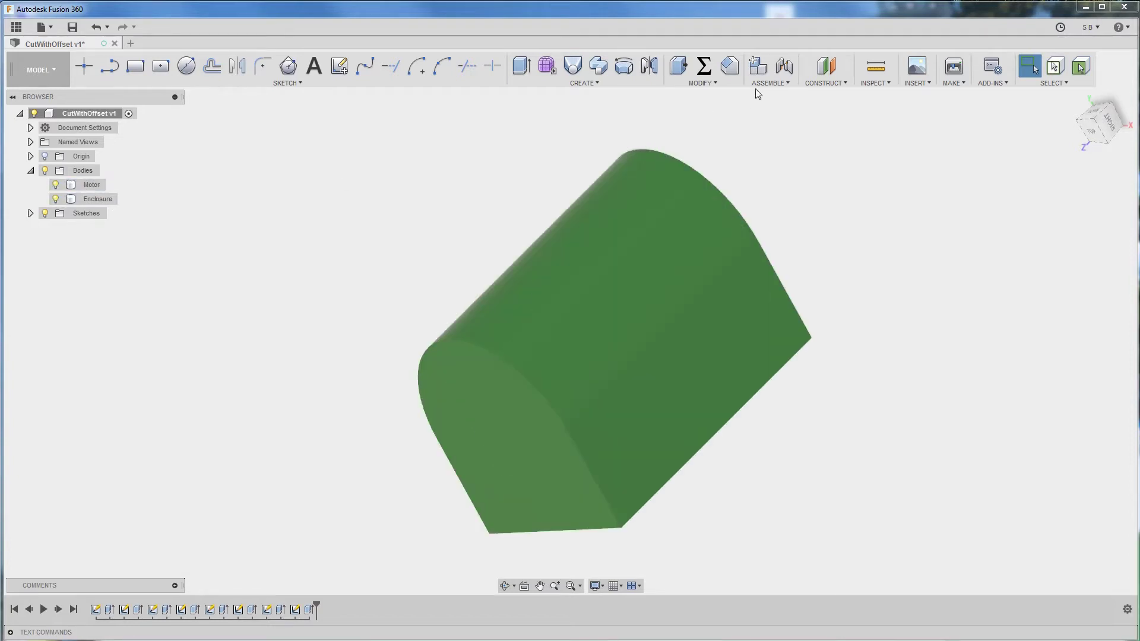
Step: Set up a Combine Cut with Enclosure as target and Motor as tool body
left_click(722, 80)
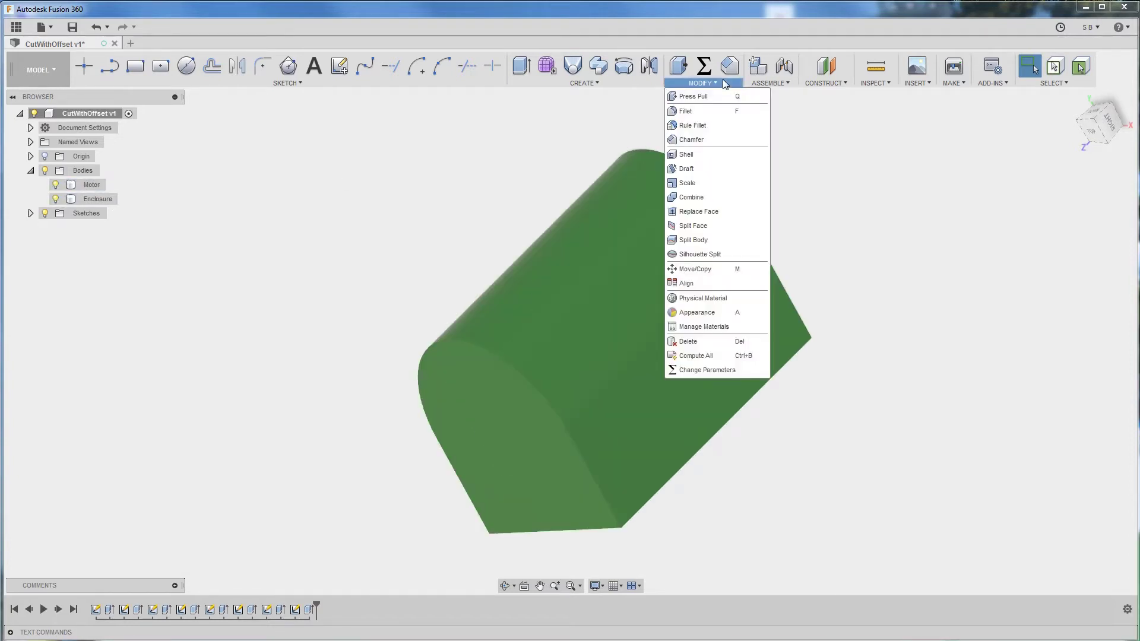
left_click(708, 195)
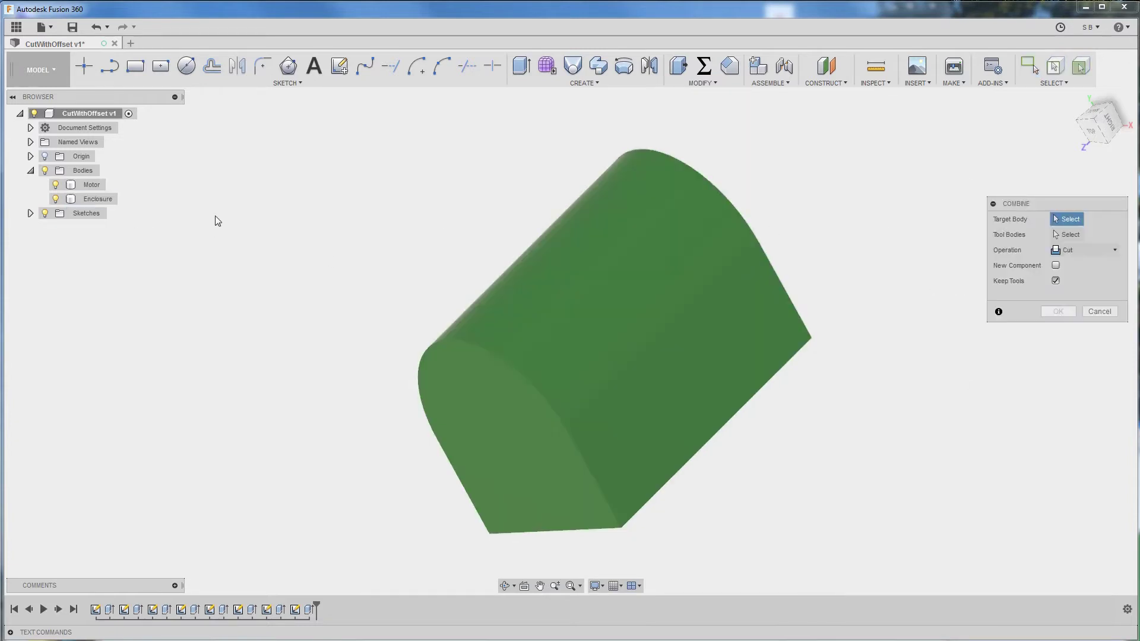
left_click(102, 202)
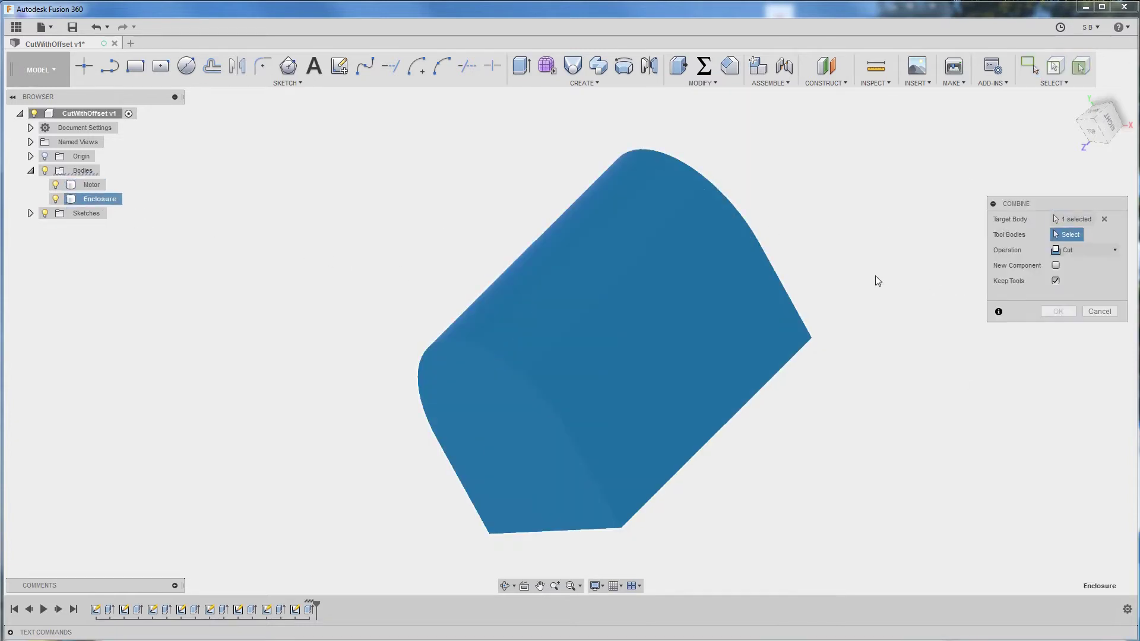
left_click(95, 186)
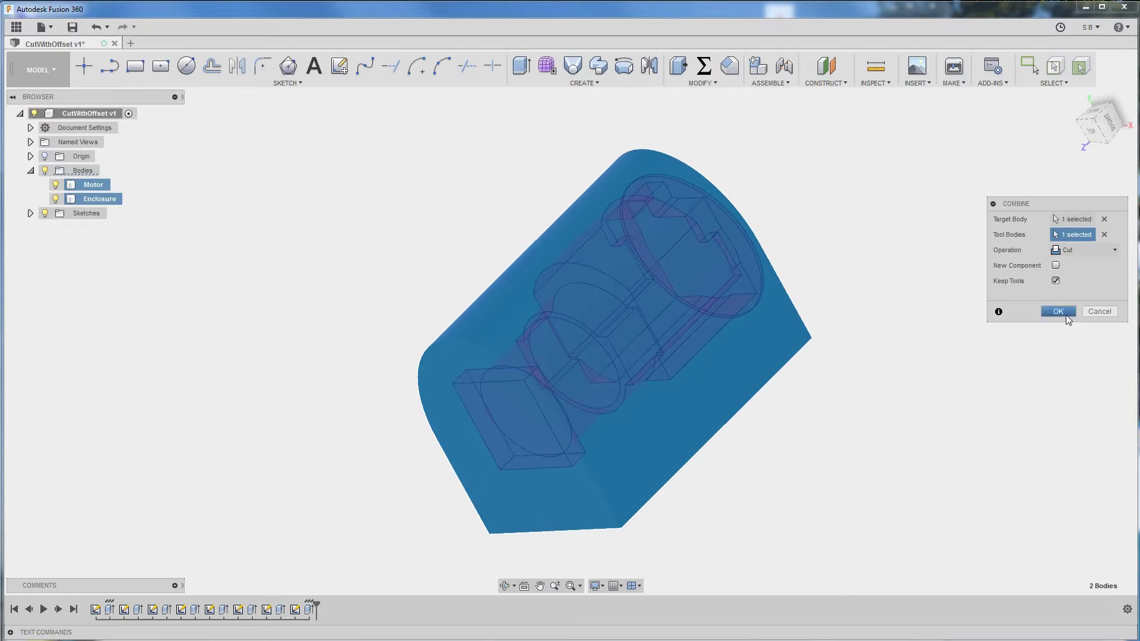
Step: Apply the Combine Cut and view the enclosure's bottom end
left_click(1064, 313)
middle_click_drag(917, 324, 808, 372, "shift")
key("Escape")
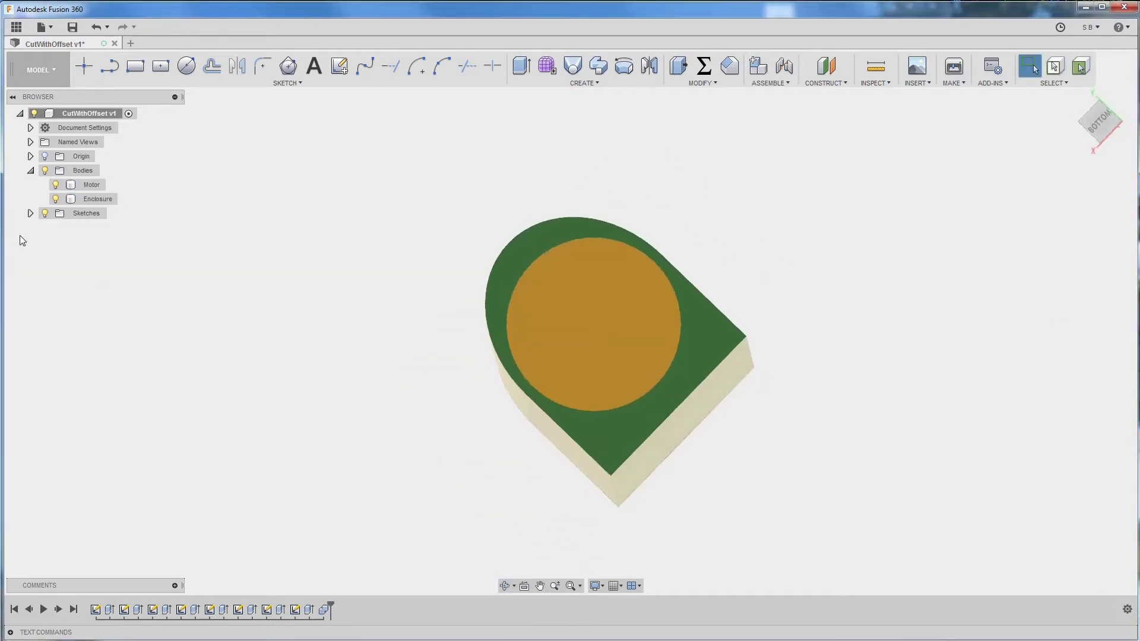
Step: Hide the Motor body and orbit around the enclosure to inspect the motor-shaped cavity
left_click(56, 185)
middle_click_drag(631, 282, 718, 339, "shift")
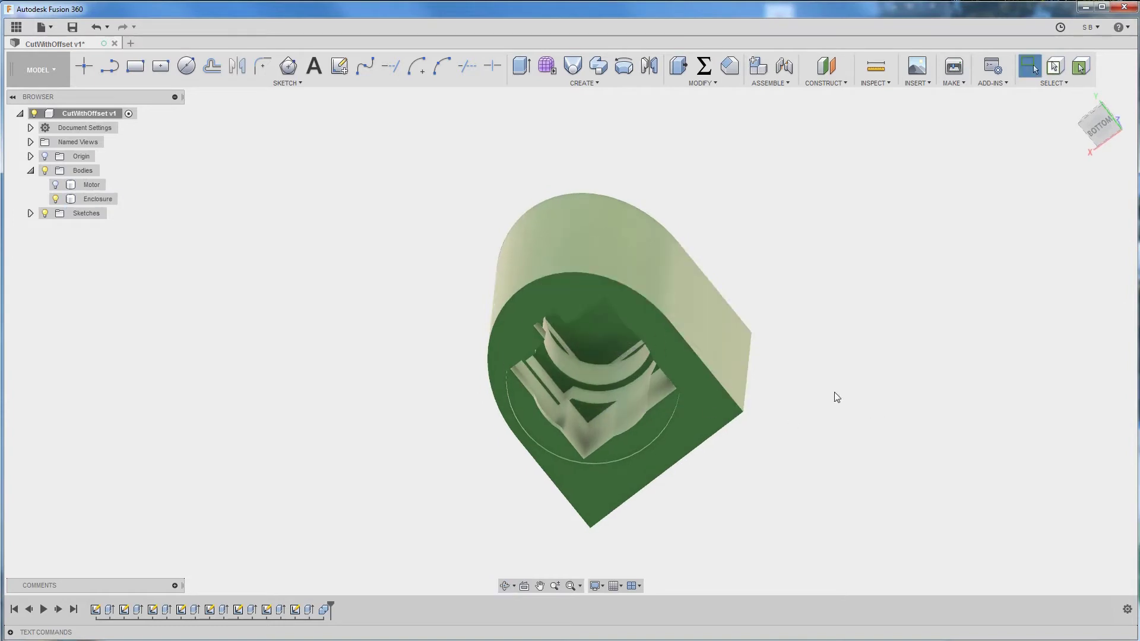
middle_click_drag(832, 394, 894, 430, "shift")
middle_click_drag(773, 449, 495, 569, "shift")
left_click(866, 414)
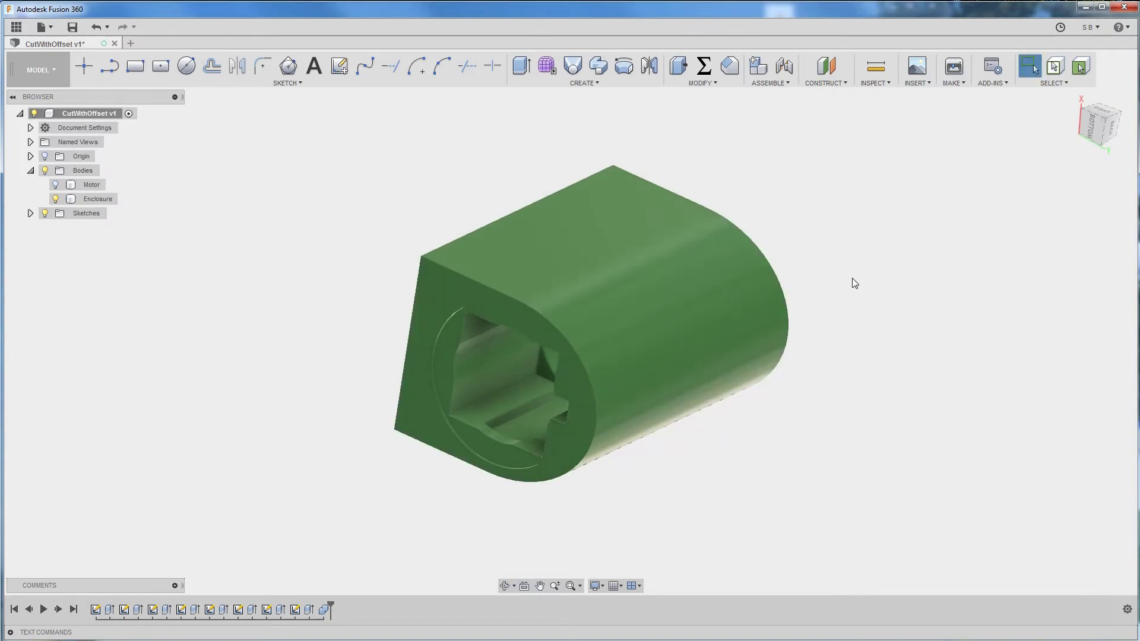
Step: Create a section analysis from the top face at -28.652 mm with the Motor shown
left_click(880, 84)
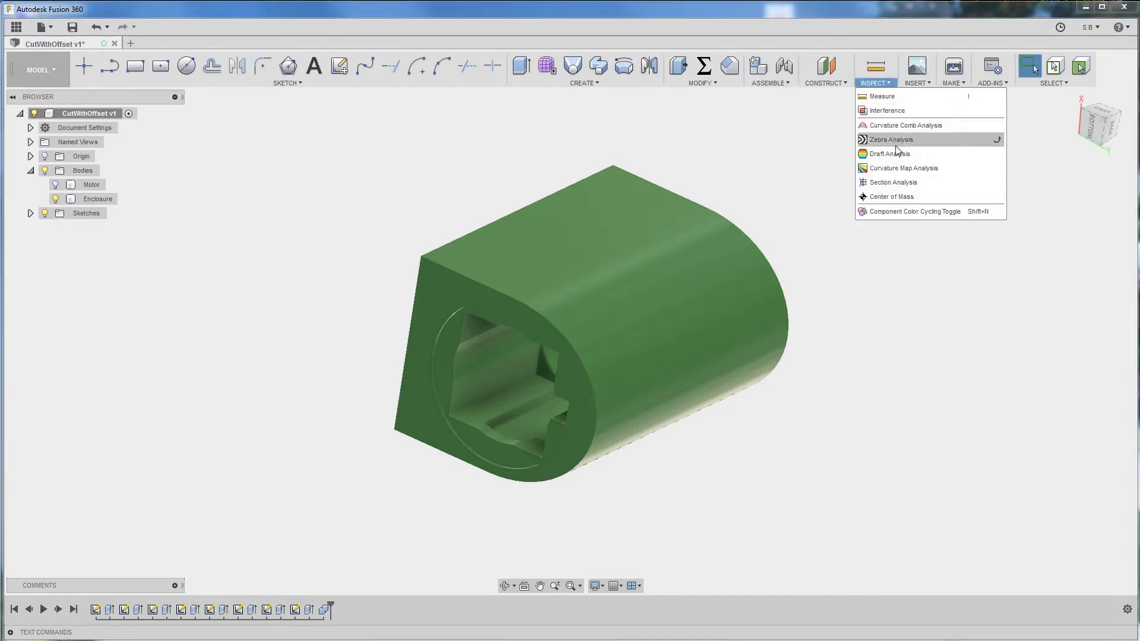
left_click(902, 184)
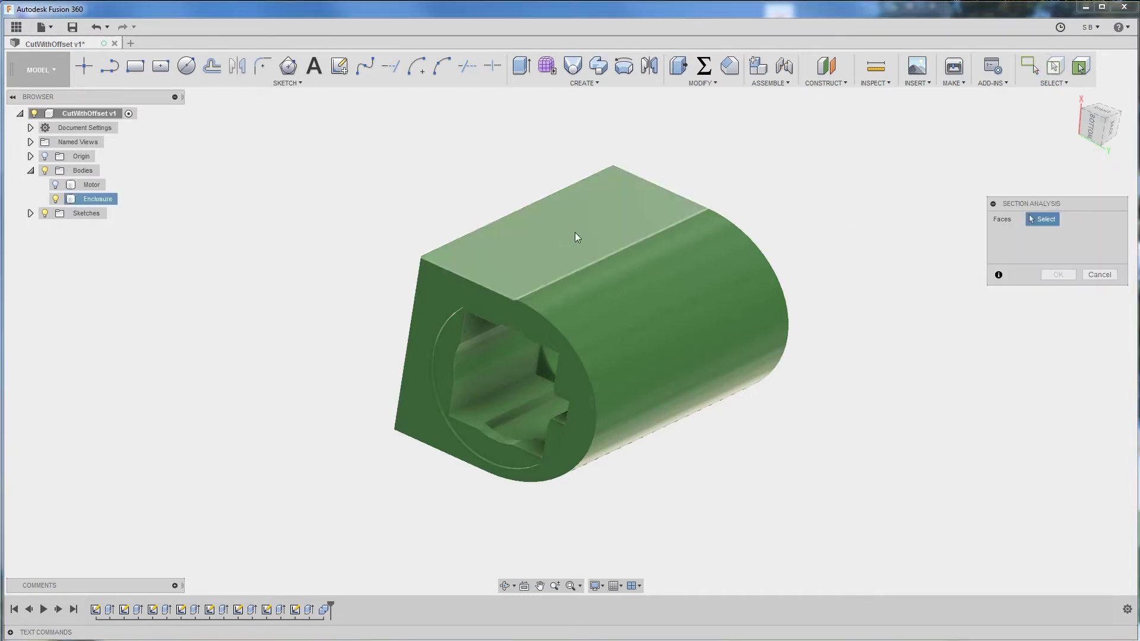
left_click(596, 290)
left_click_drag(582, 189, 570, 267)
mouse_move(753, 234)
middle_mouse_down("shift")
mouse_move(764, 198)
mouse_move(756, 237)
middle_mouse_up("shift")
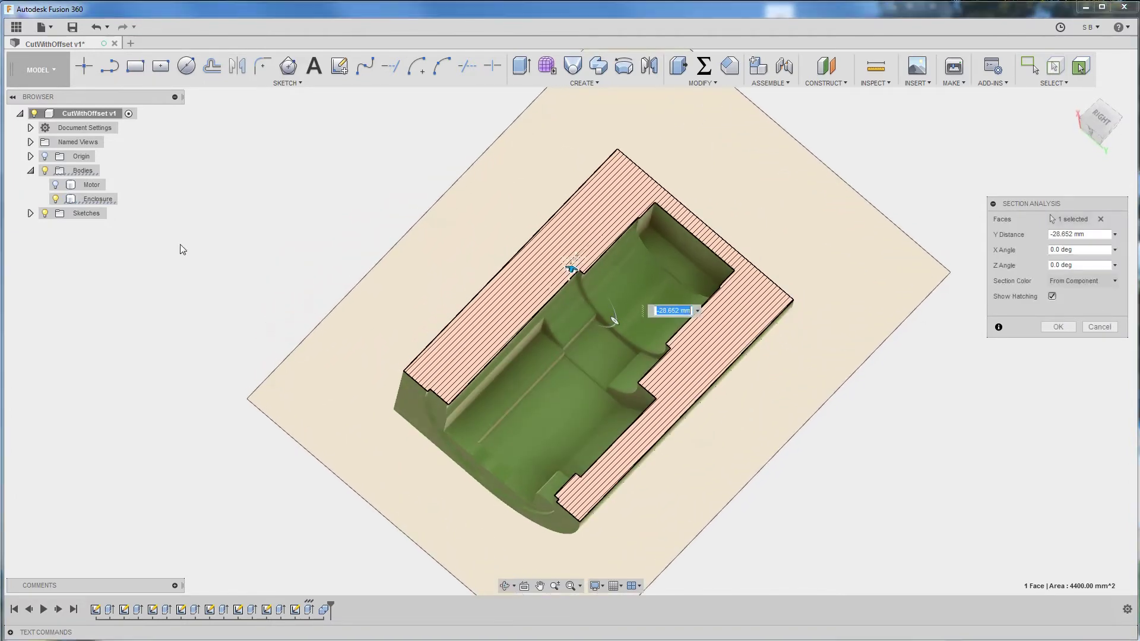
left_click(55, 185)
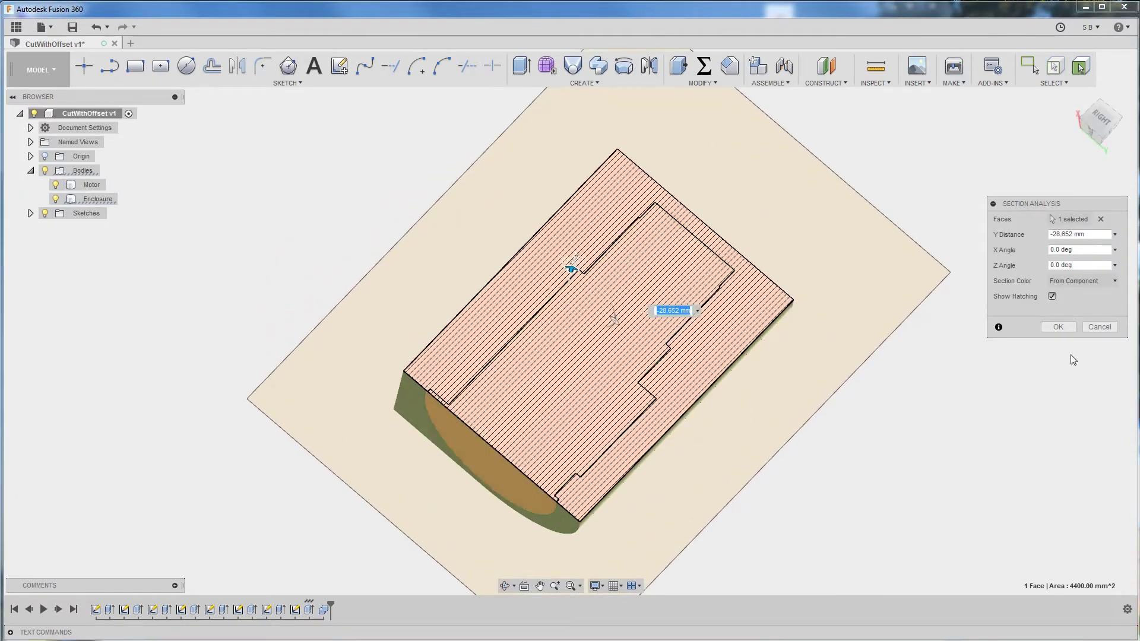
left_click(1058, 327)
Step: Zoom and orbit around the sectioned model to inspect the cut
scroll(739, 387, "up", 3)
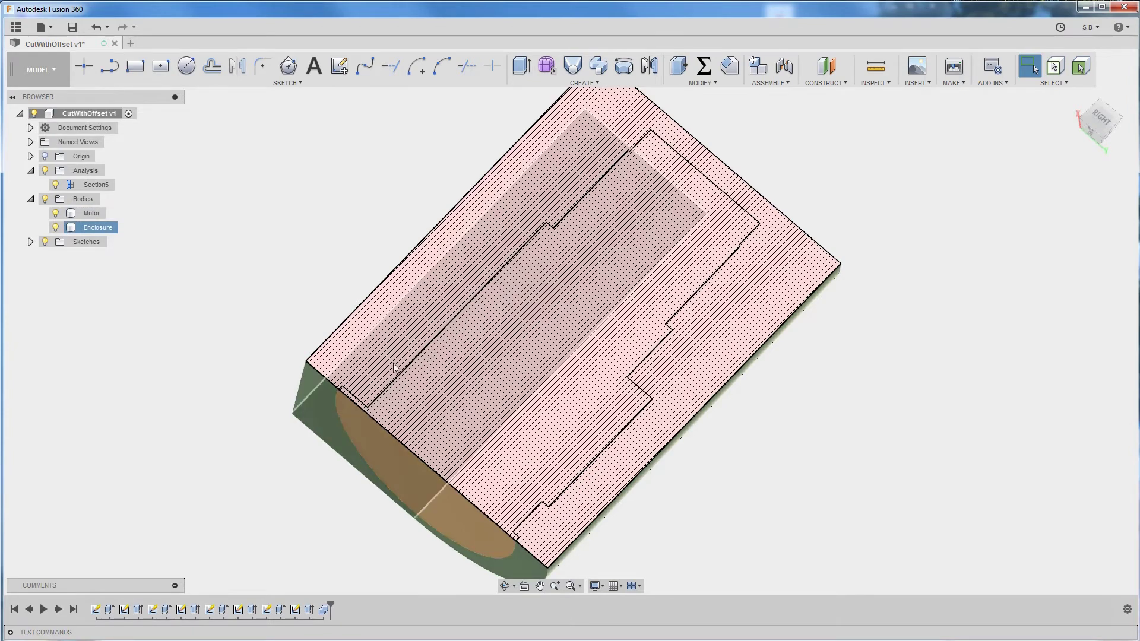
left_click(909, 377)
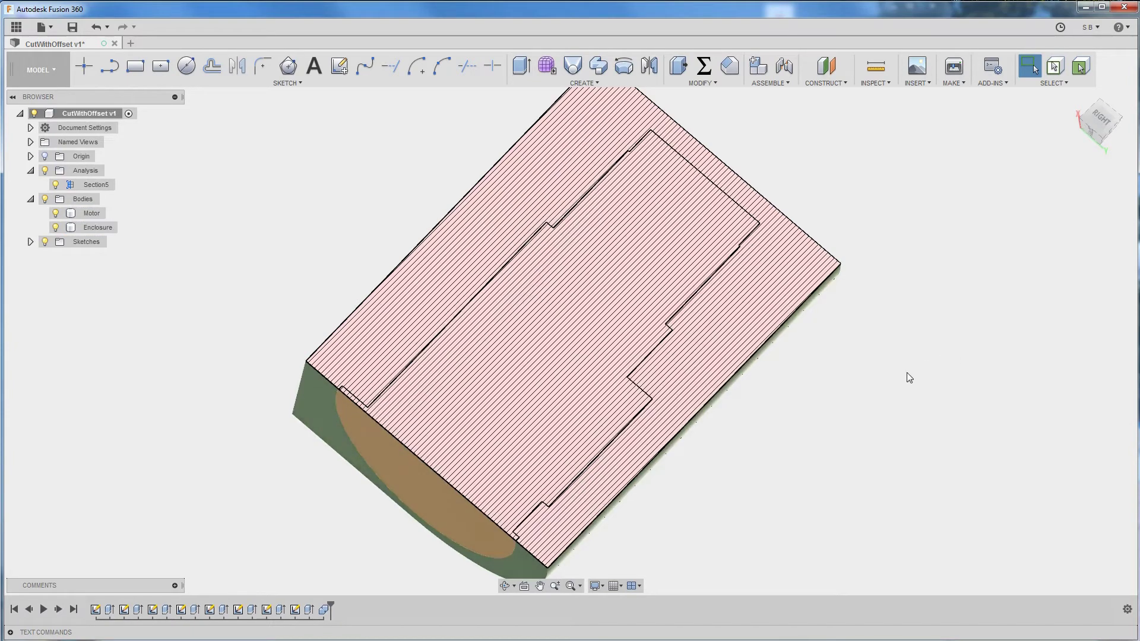
scroll(833, 381, "down", 2)
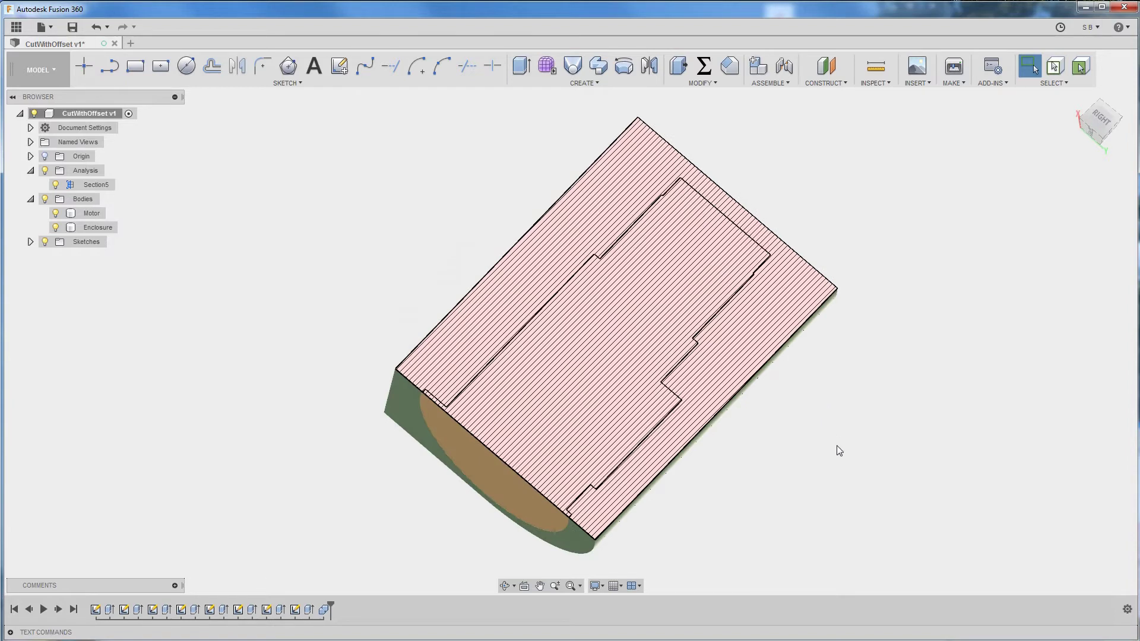
scroll(839, 451, "down", 2)
middle_click_drag(826, 471, 698, 357, "shift")
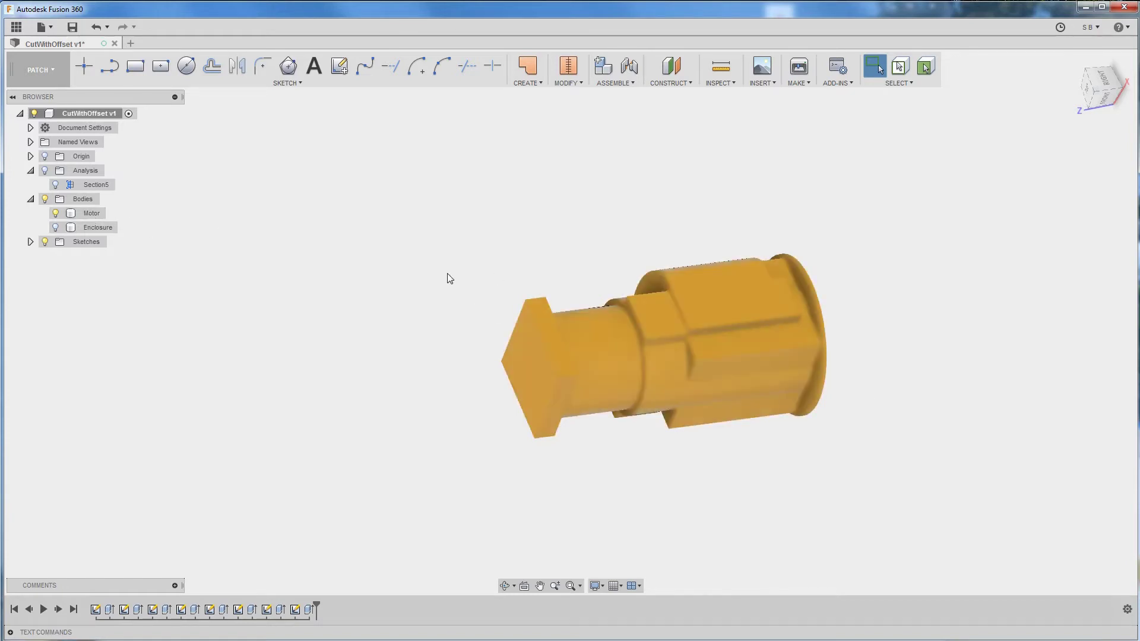
Step: Offset all 56 Motor faces outward by 1 mm as a new body, Body10
left_click(529, 86)
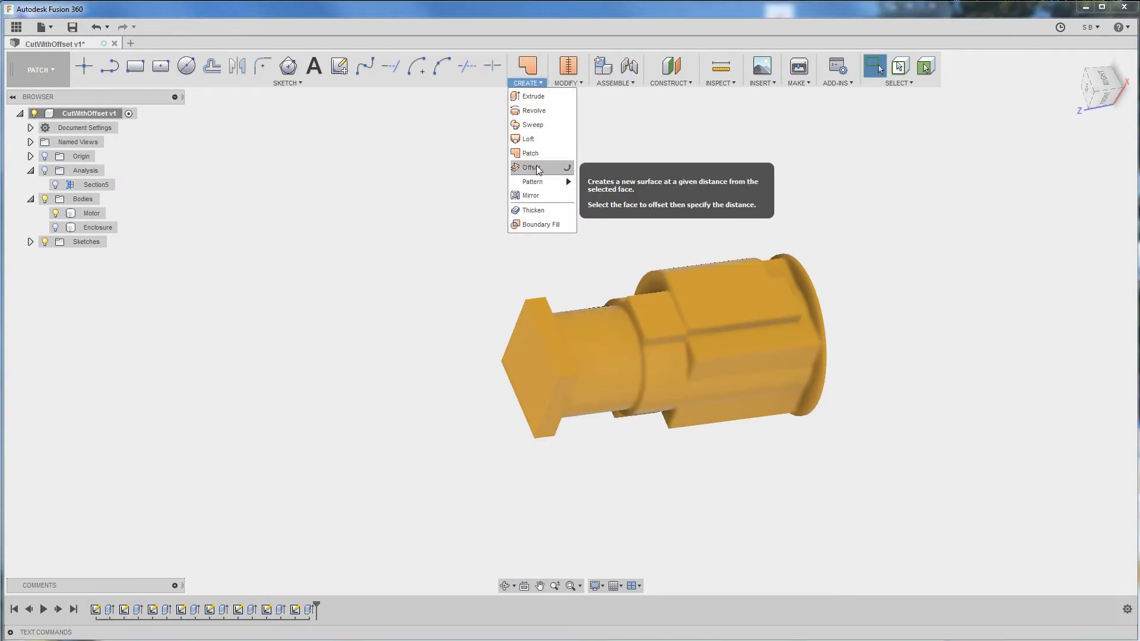
left_click(538, 168)
left_click_drag(417, 193, 863, 513)
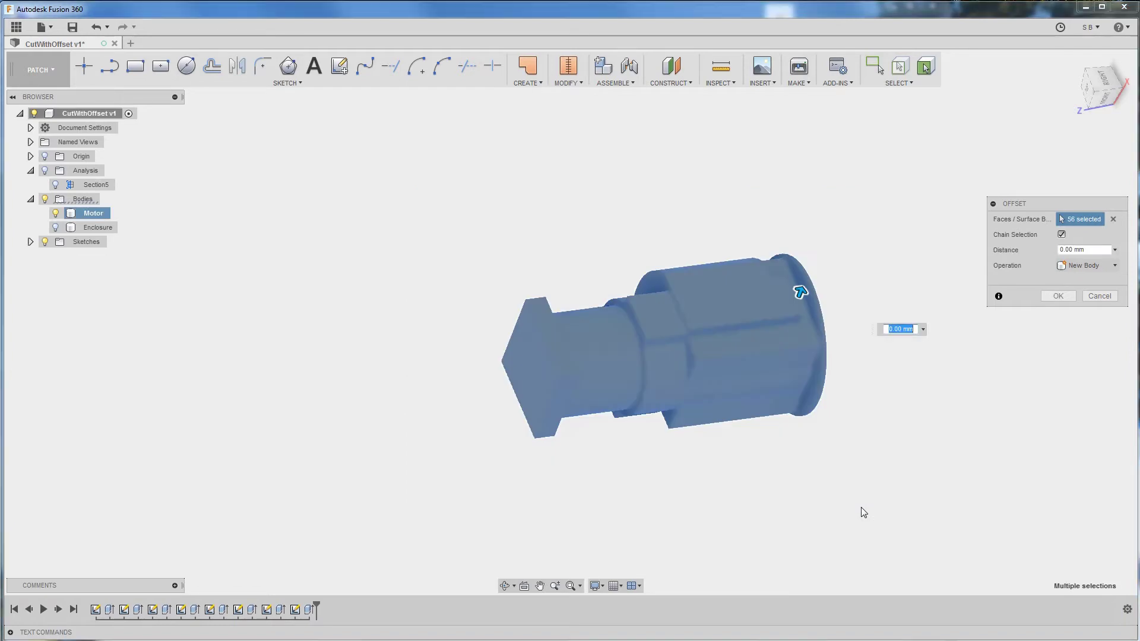
left_click(1103, 250)
type("1")
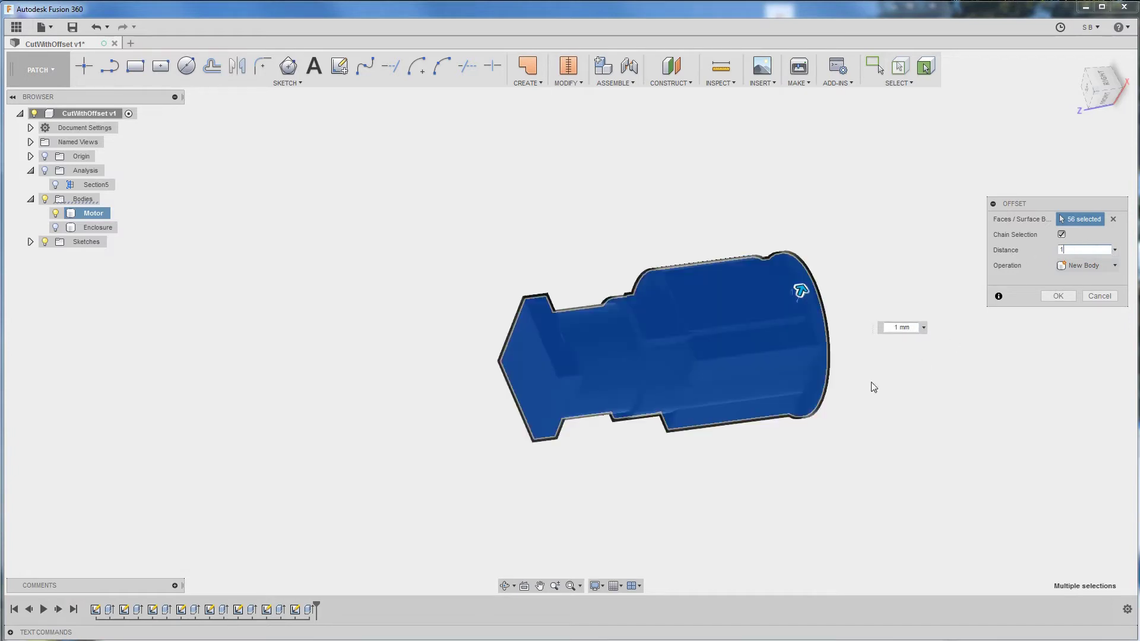
middle_click_drag(794, 433, 713, 498, "shift")
middle_click_drag(813, 356, 580, 517, "shift")
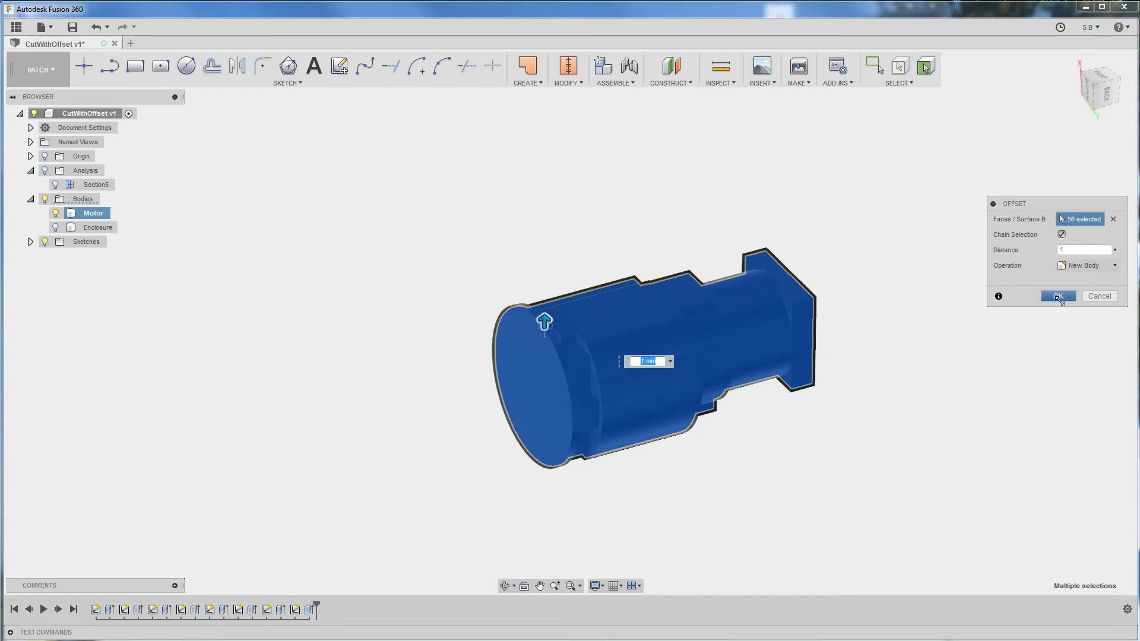
left_click(1058, 295)
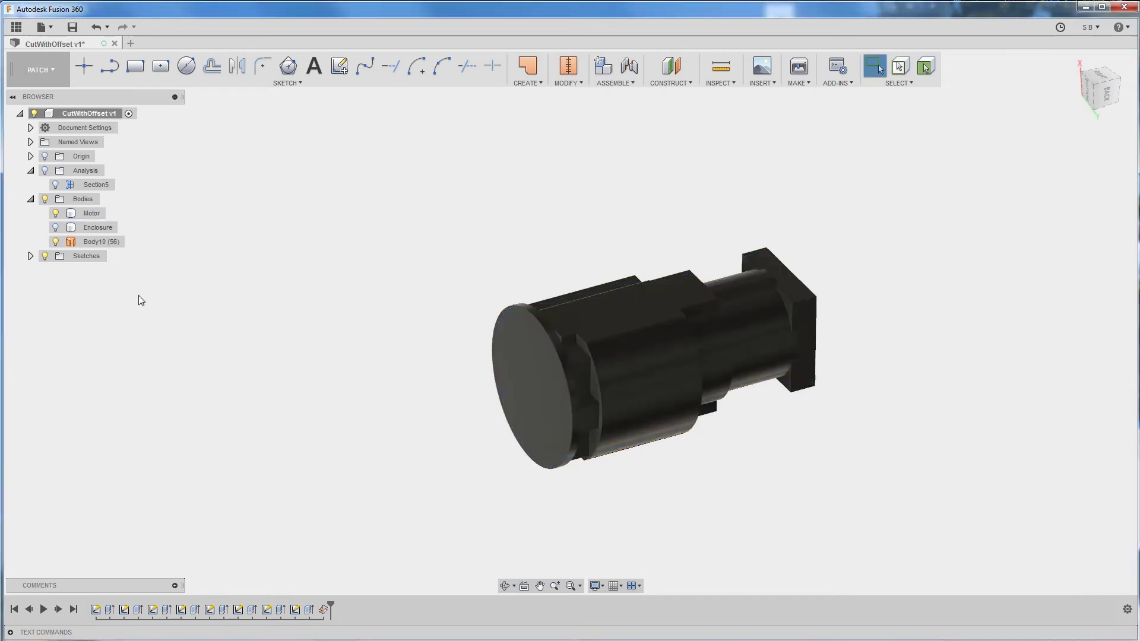
Step: Select the offset body Body10 and locate it in the view
left_click(107, 246)
right_click(107, 246)
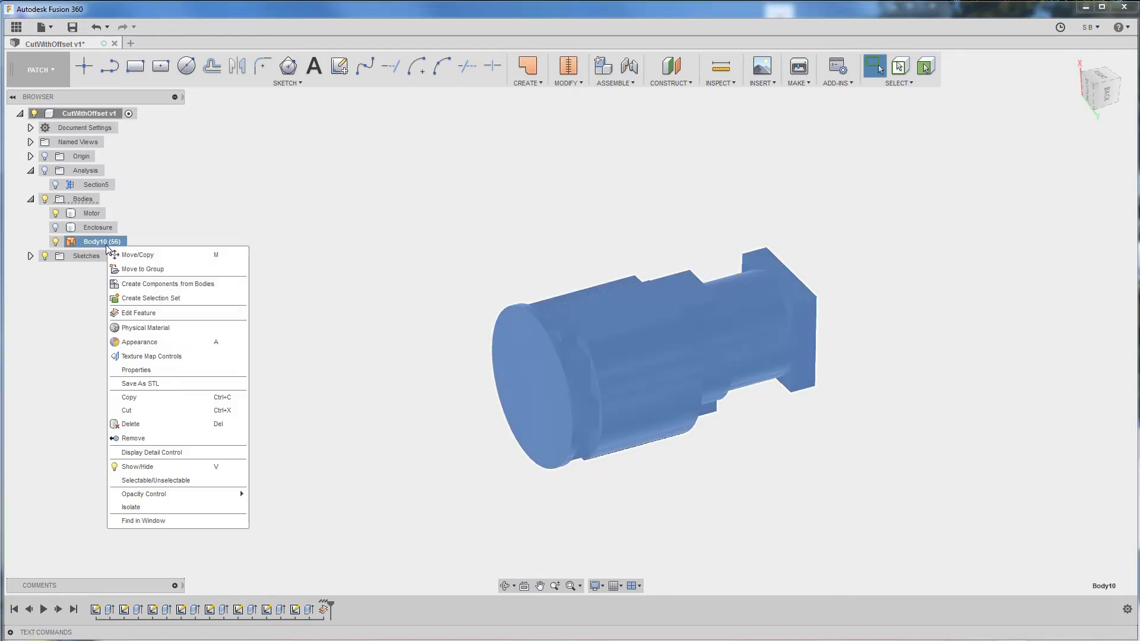
left_click(103, 243)
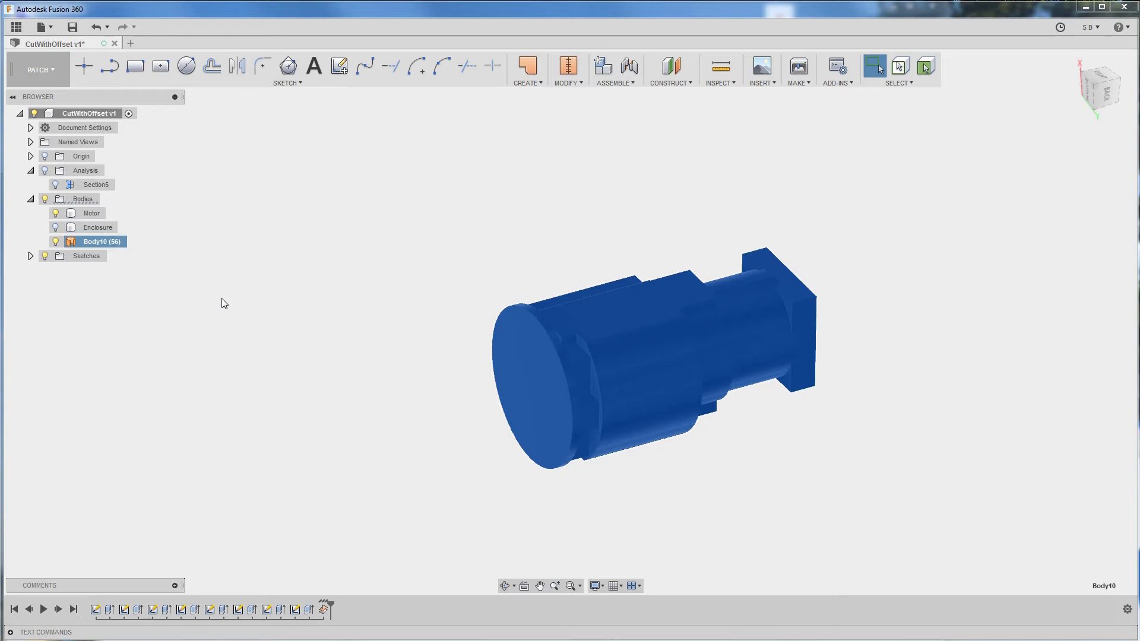
Step: Make the Enclosure body visible again around Body10
left_click(54, 230)
left_click(55, 240)
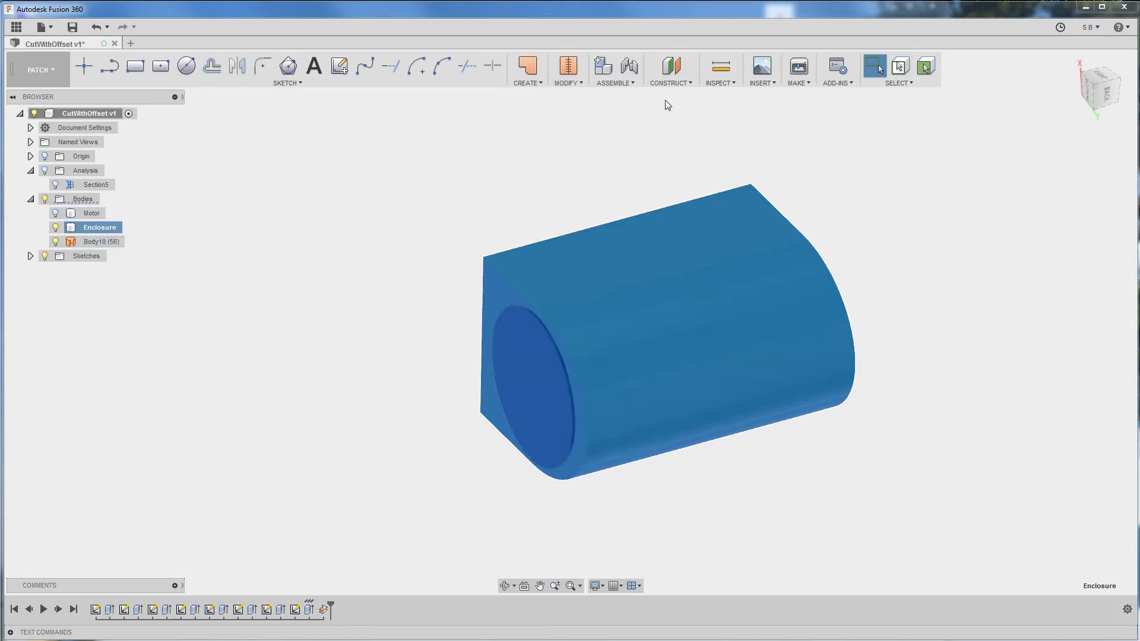
left_click(37, 72)
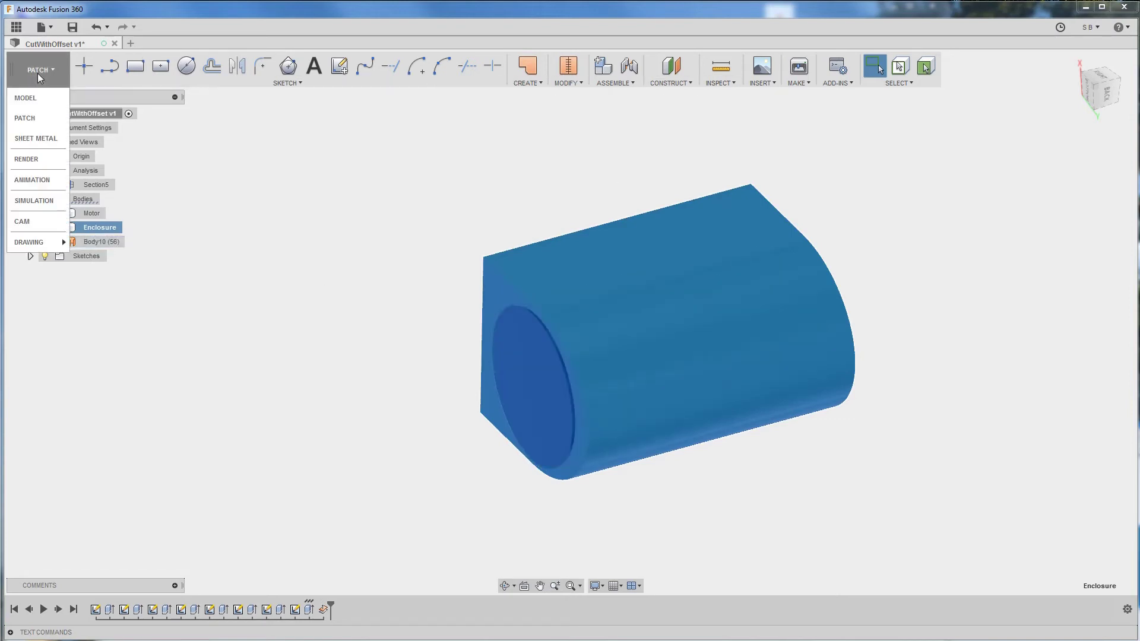
Step: Switch to the Model workspace and start a Combine with the Enclosure as target
left_click(44, 98)
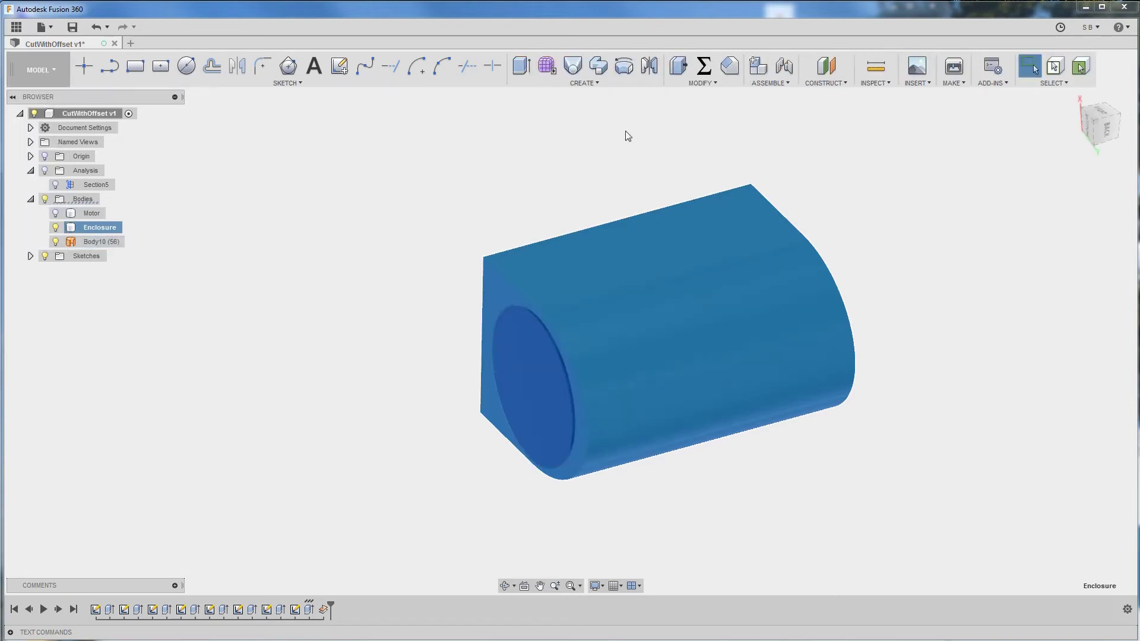
left_click(713, 85)
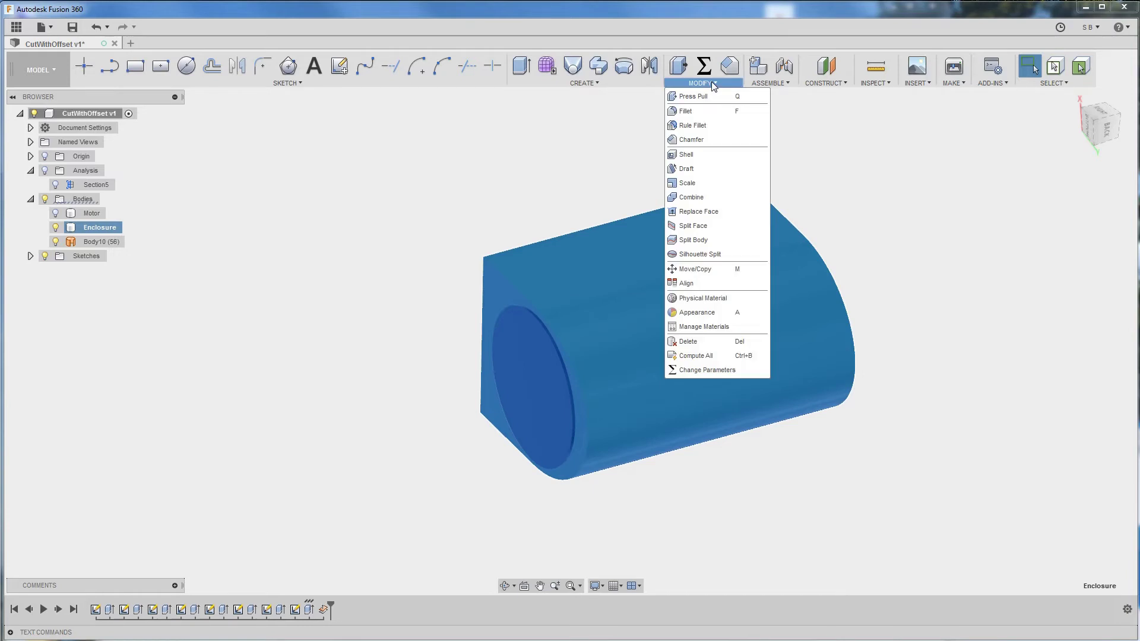
left_click(692, 197)
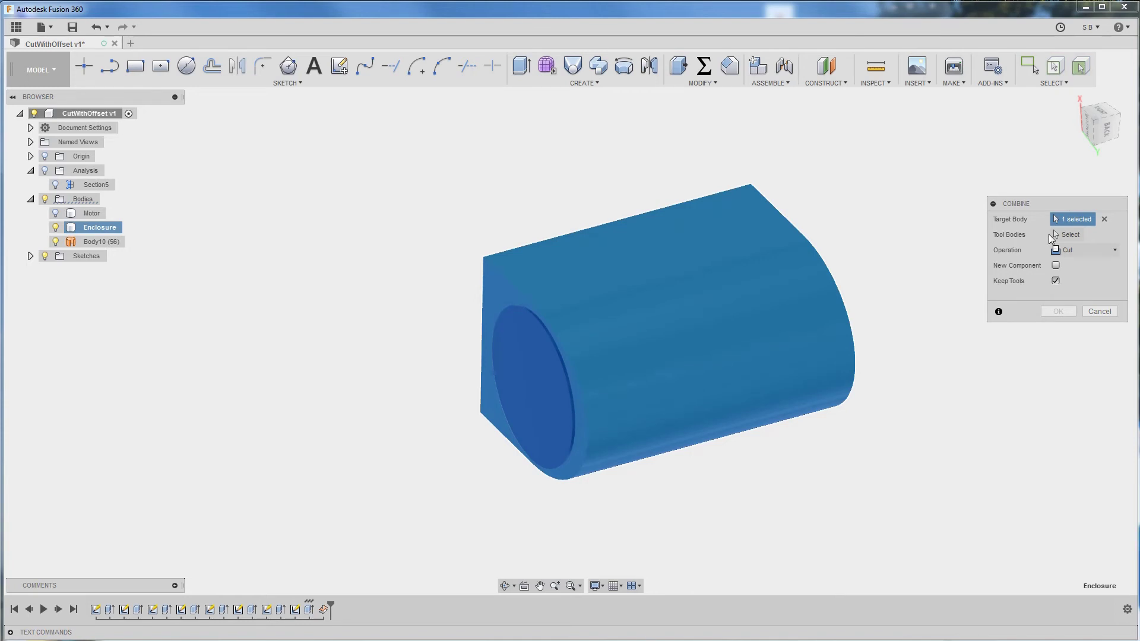
Step: Cancel the Combine, leaving the Enclosure uncut, and inspect Body10 from below
left_click(1053, 237)
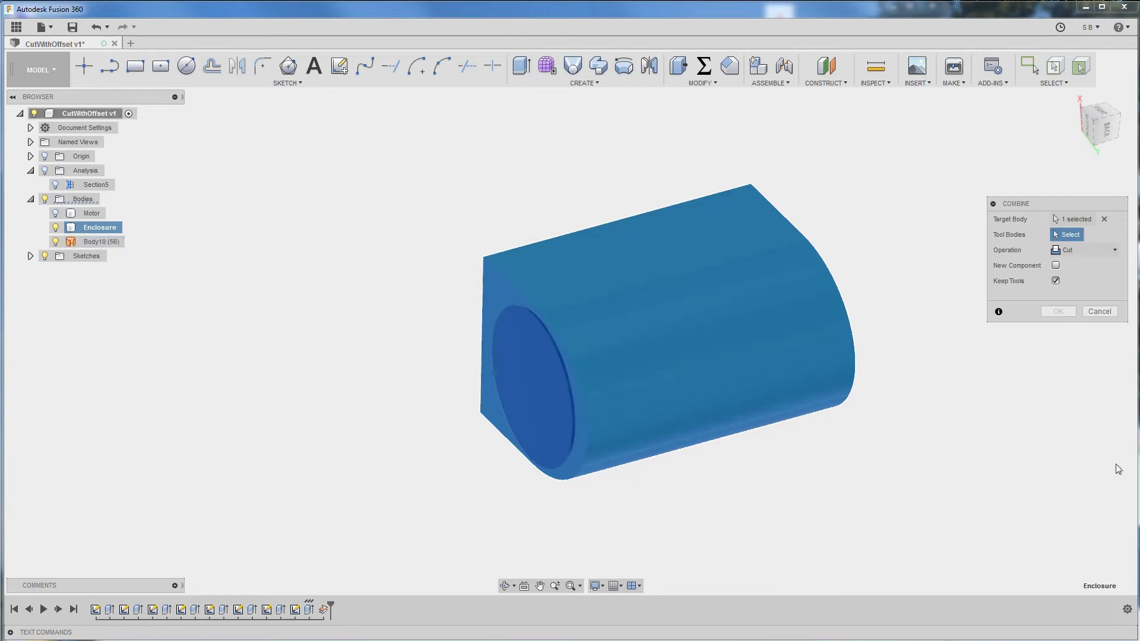
left_click(1100, 311)
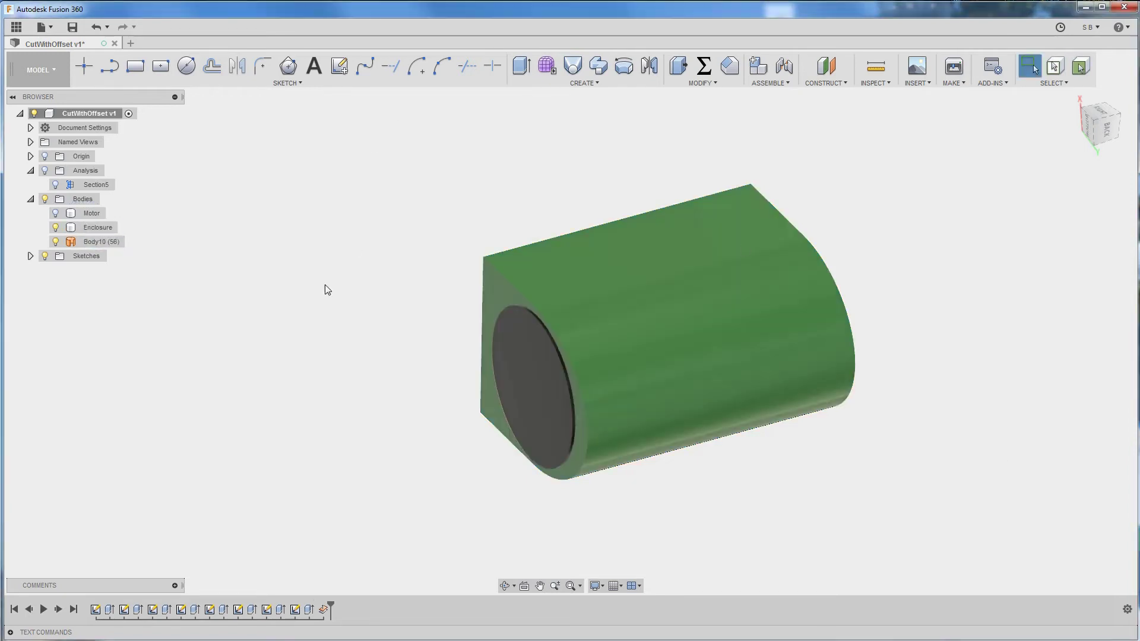
left_click(95, 244)
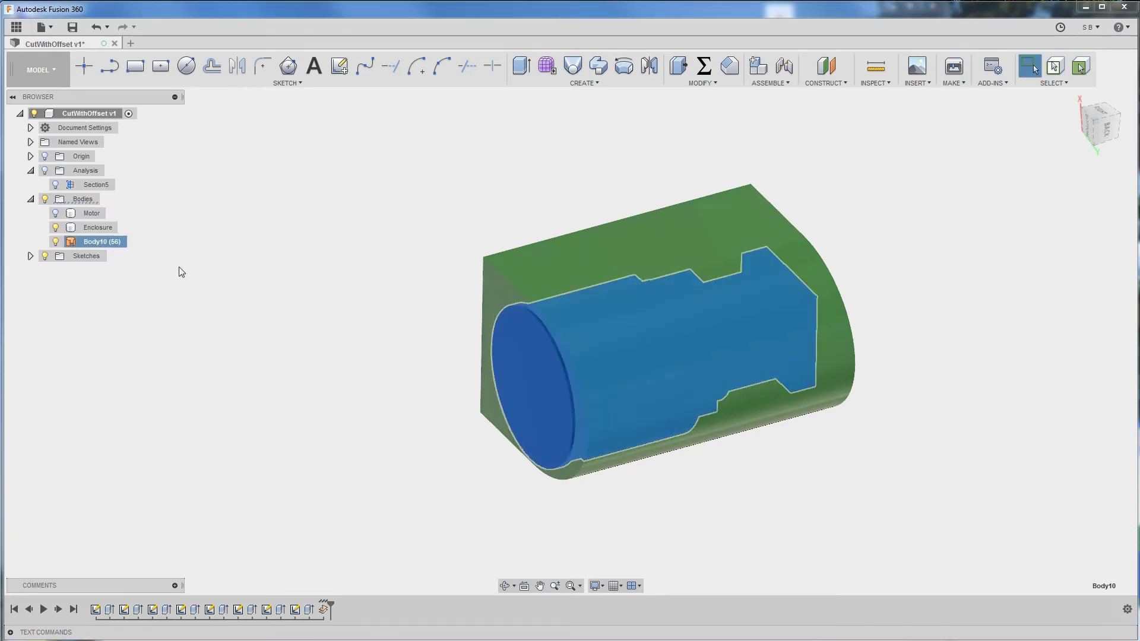
middle_click_drag(334, 293, 448, 354, "shift")
Step: Return to the Patch workspace and reset the view to home
left_click(38, 67)
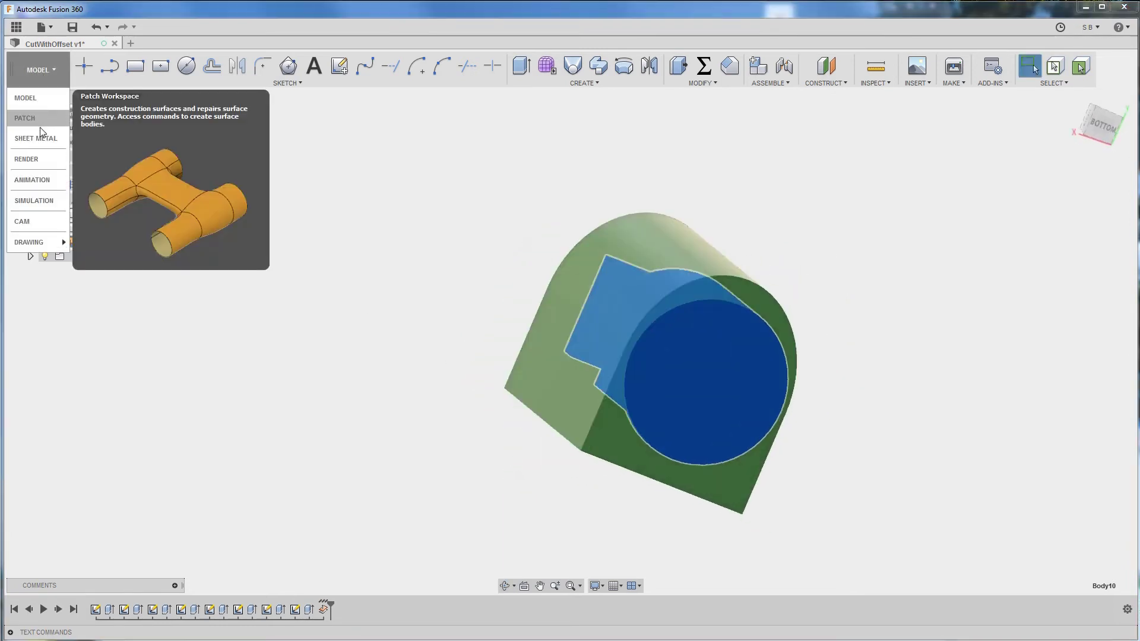
left_click(40, 124)
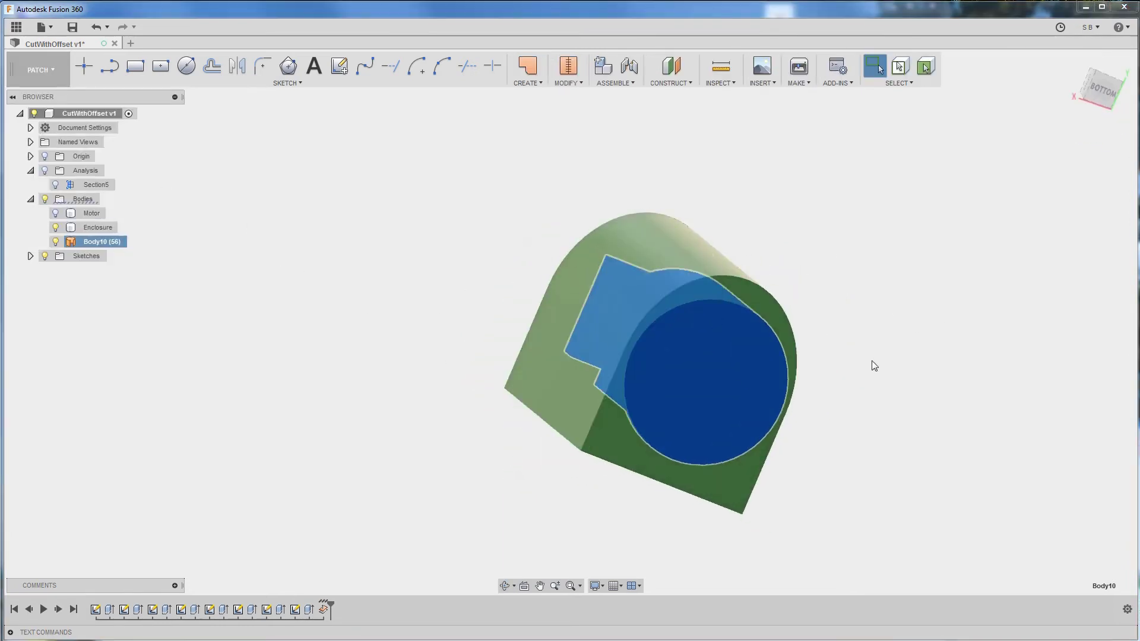
key("F6")
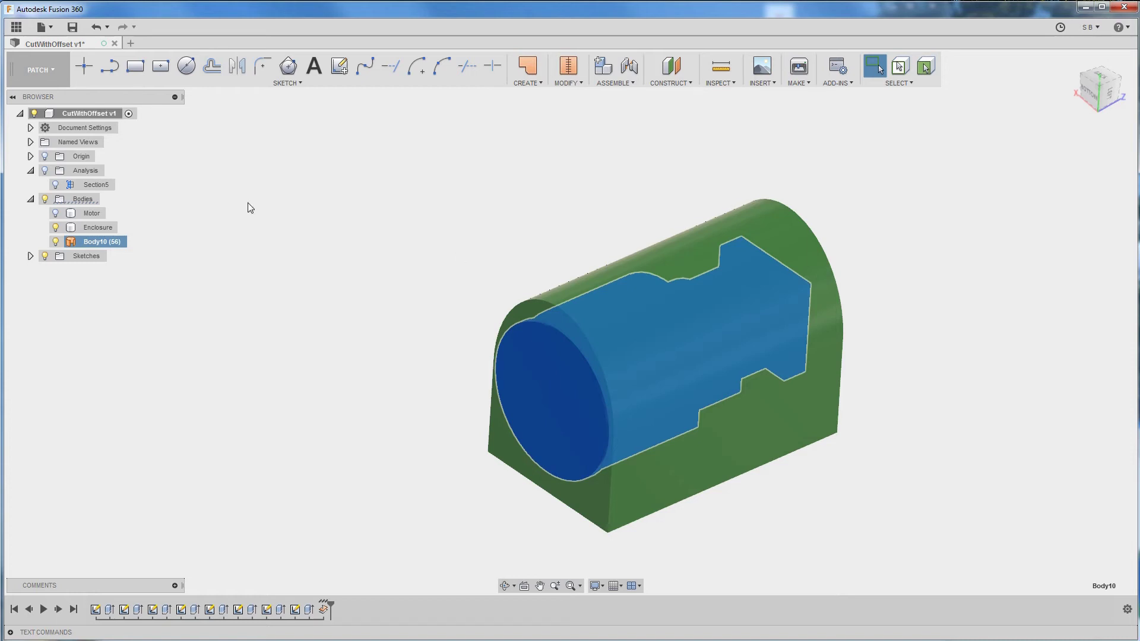
Step: Hide the Enclosure and select all faces of the 1 mm offset Body10
left_click(56, 227)
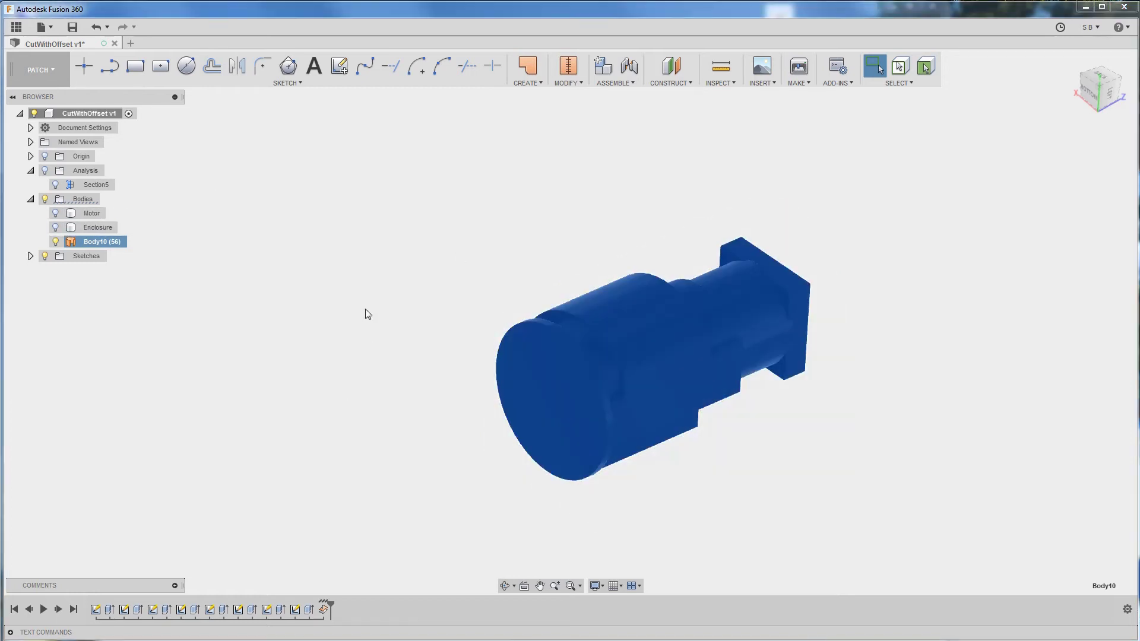
left_click_drag(401, 190, 889, 523)
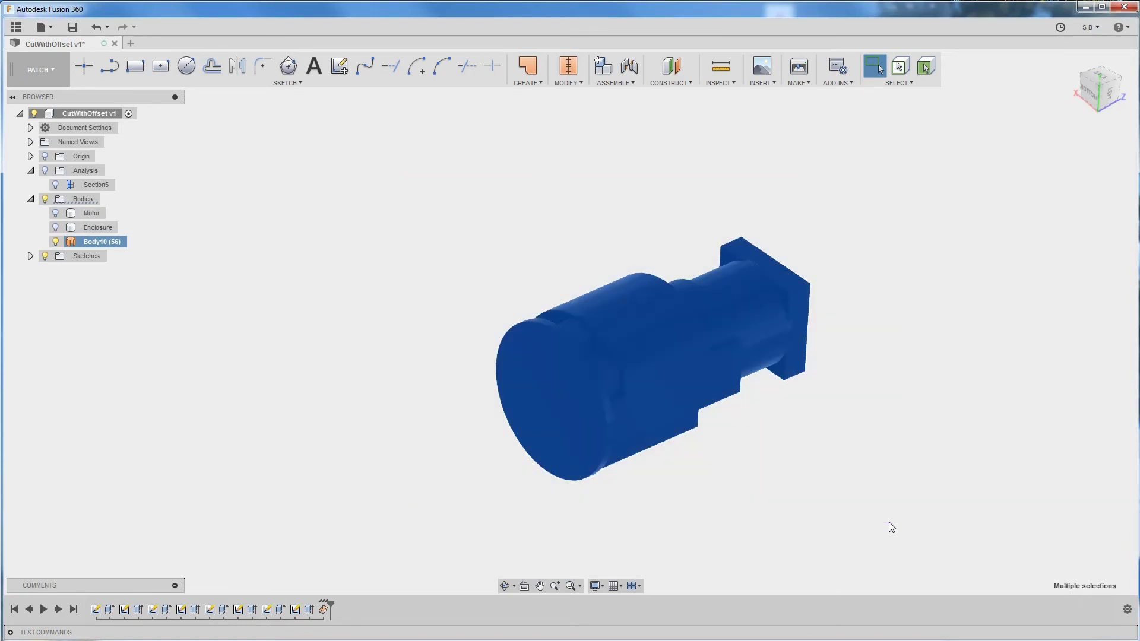
left_click(538, 86)
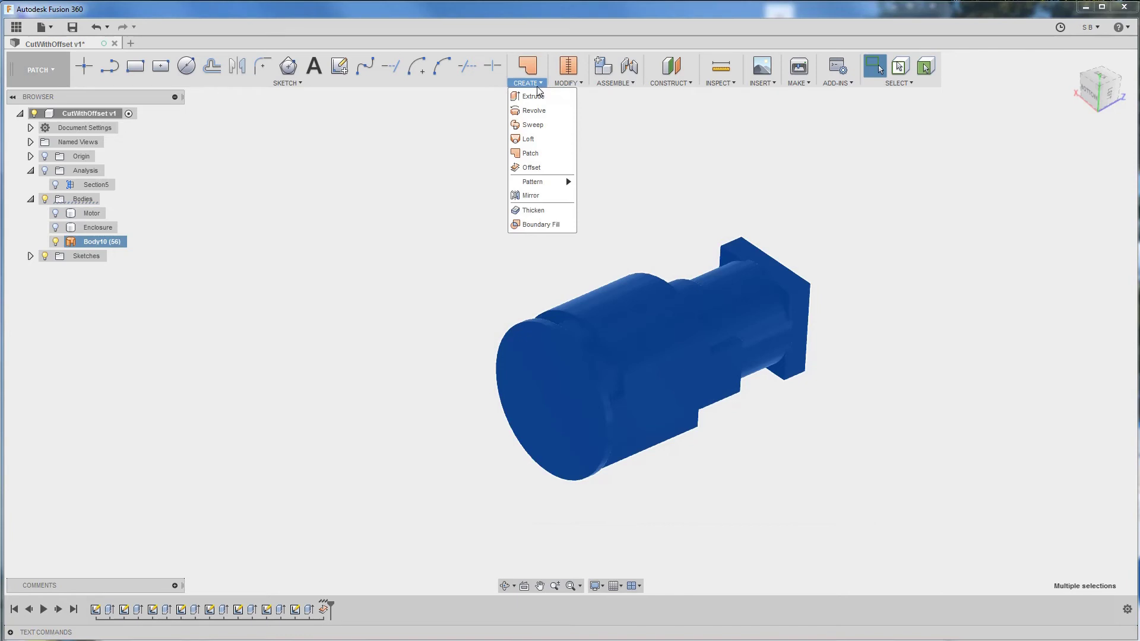
left_click(570, 84)
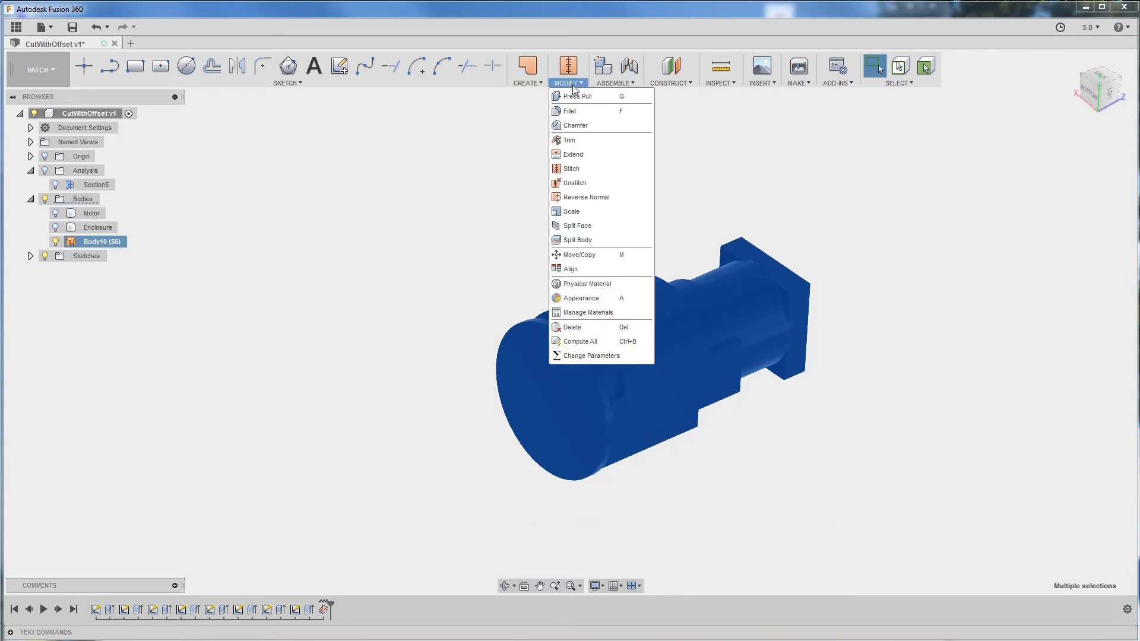
Step: Stitch Body10's 56 offset surfaces into new body Body11 with 1.00 mm tolerance
left_click(576, 168)
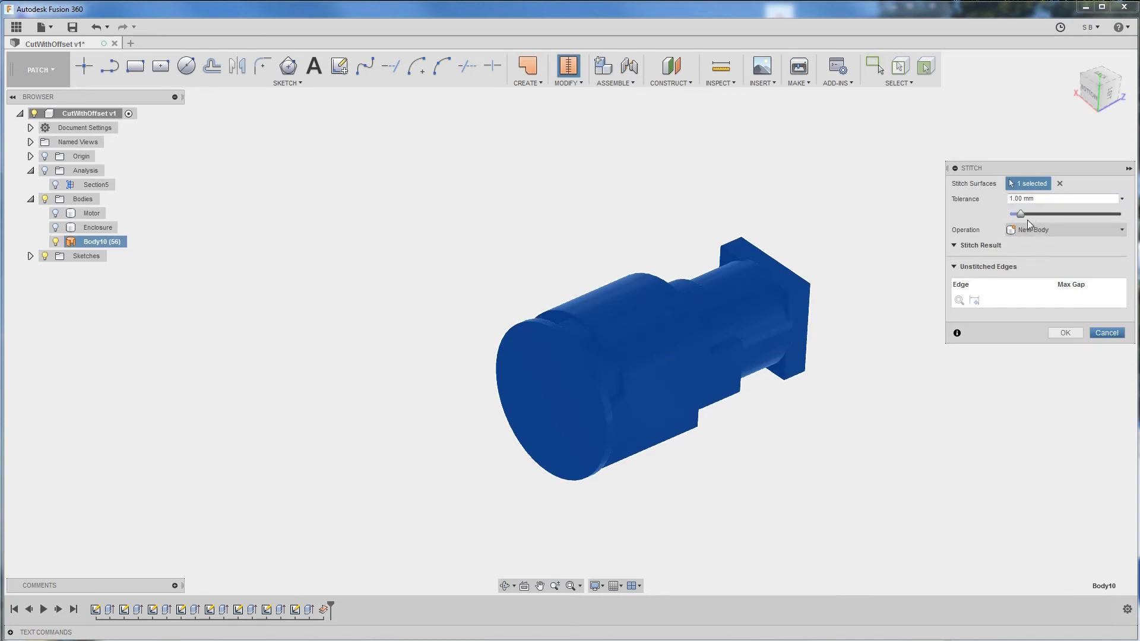
left_click_drag(1022, 215, 1015, 215)
left_click(1066, 333)
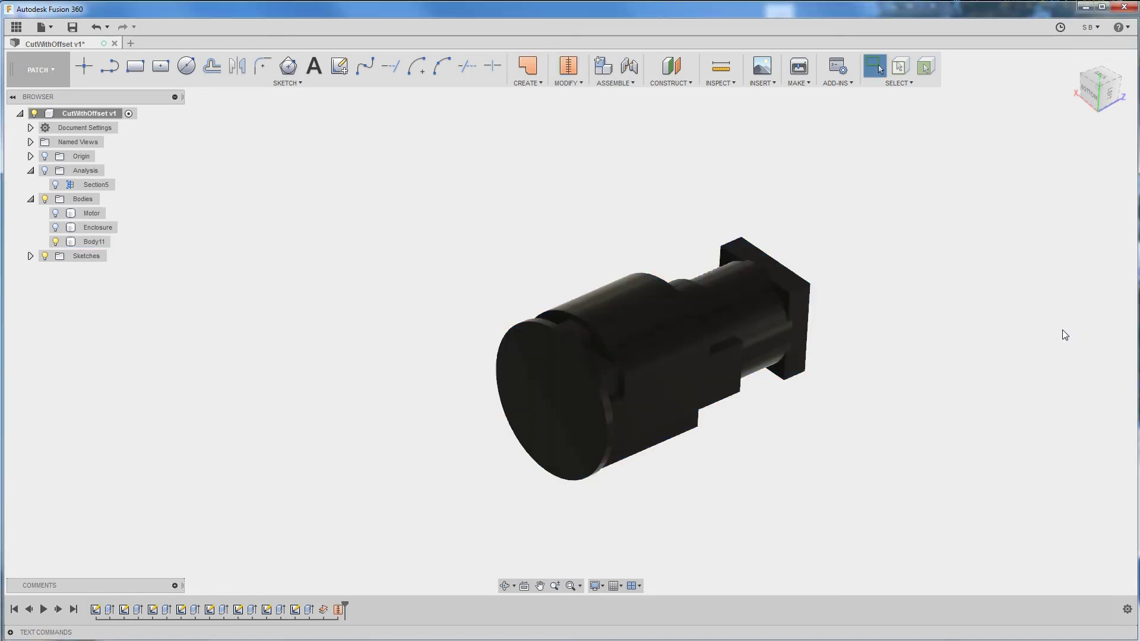
left_click(99, 242)
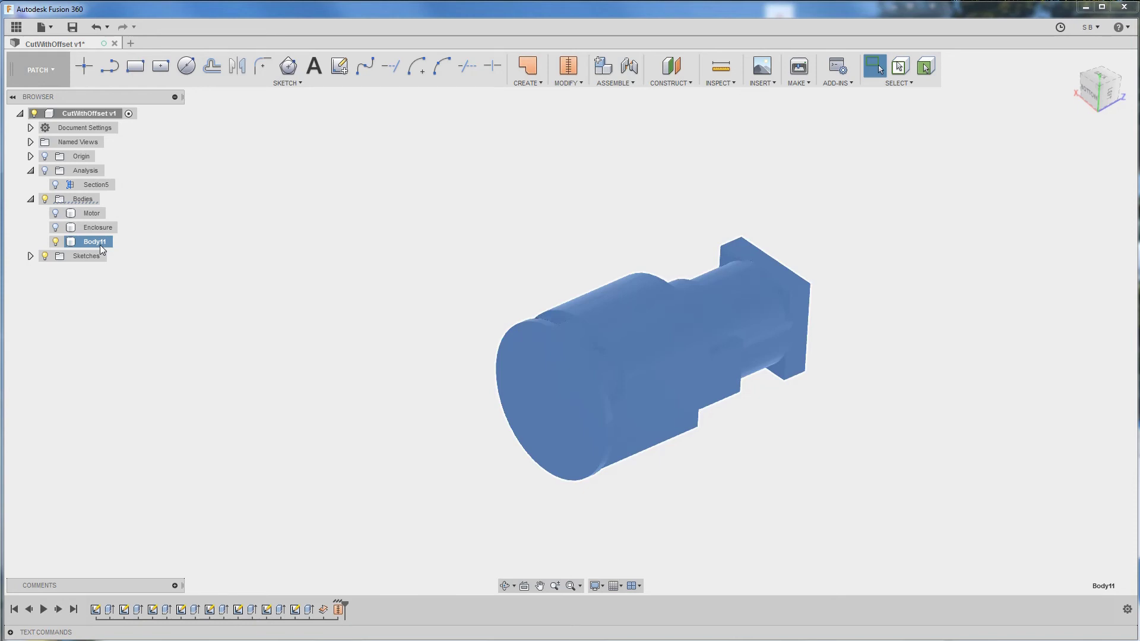
Step: Rename Body11 to Motor_with_Offset
right_click(99, 245)
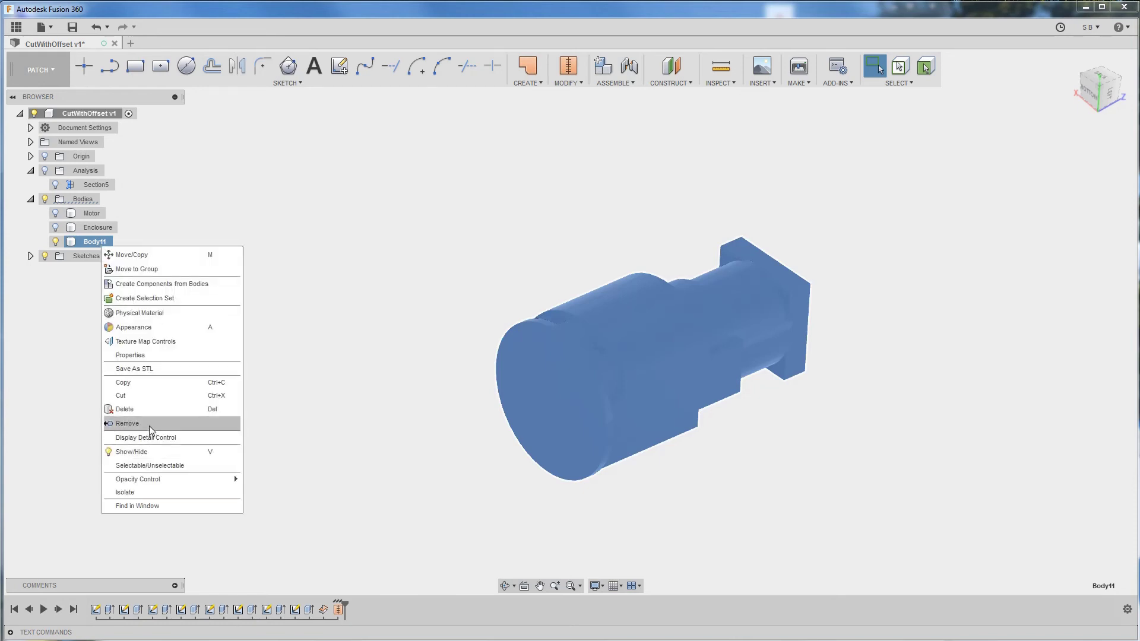
double_click(92, 241)
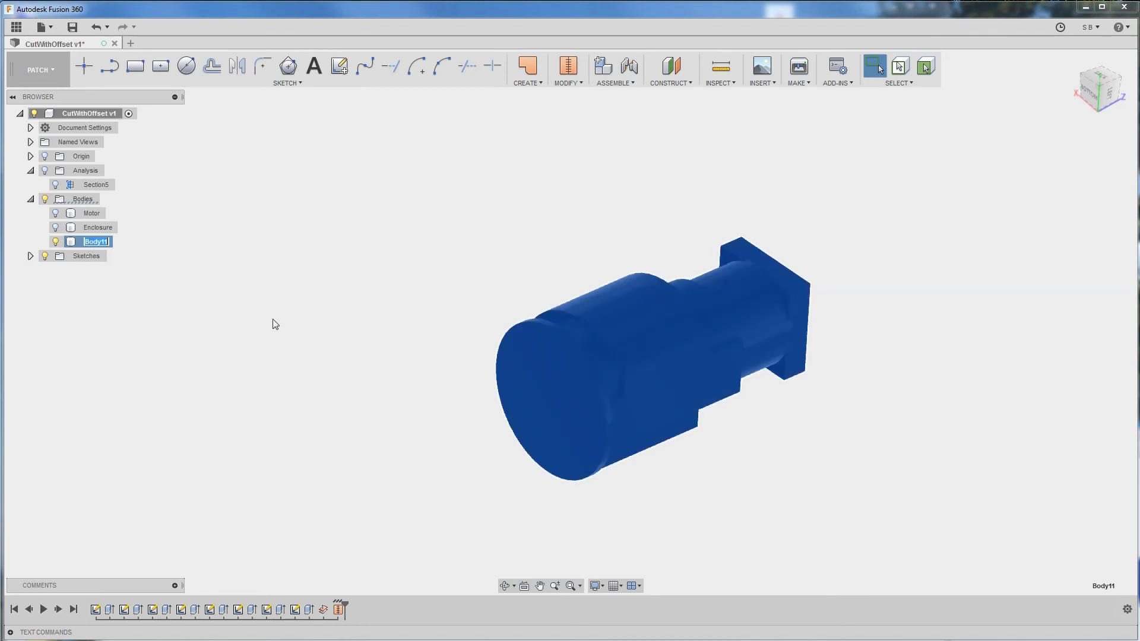
type("Motor_1")
key("BackSpace")
type("with_Offset")
key("Return")
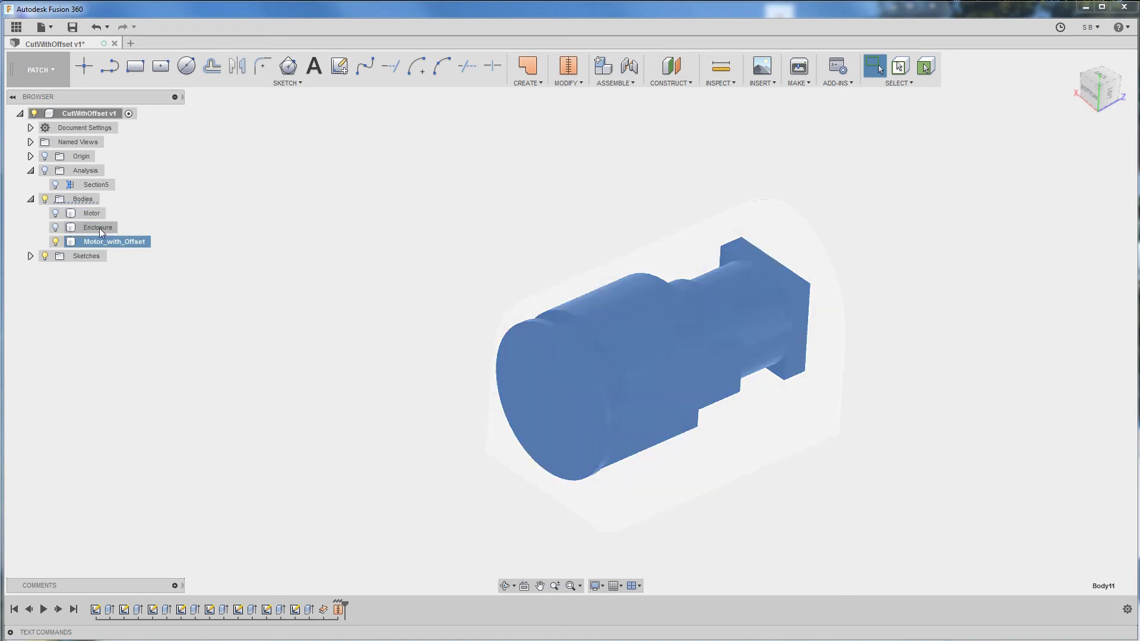
Step: Toggle visibility so the Enclosure appears alongside Motor_with_Offset
left_click(55, 241)
left_click(85, 229)
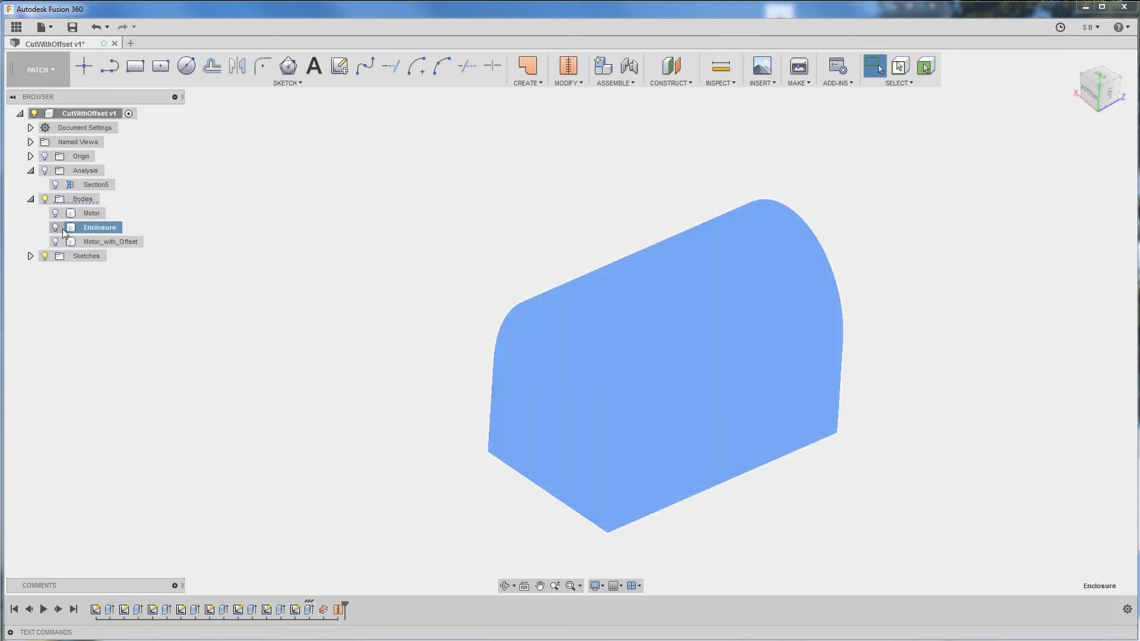
left_click(55, 228)
left_click(55, 242)
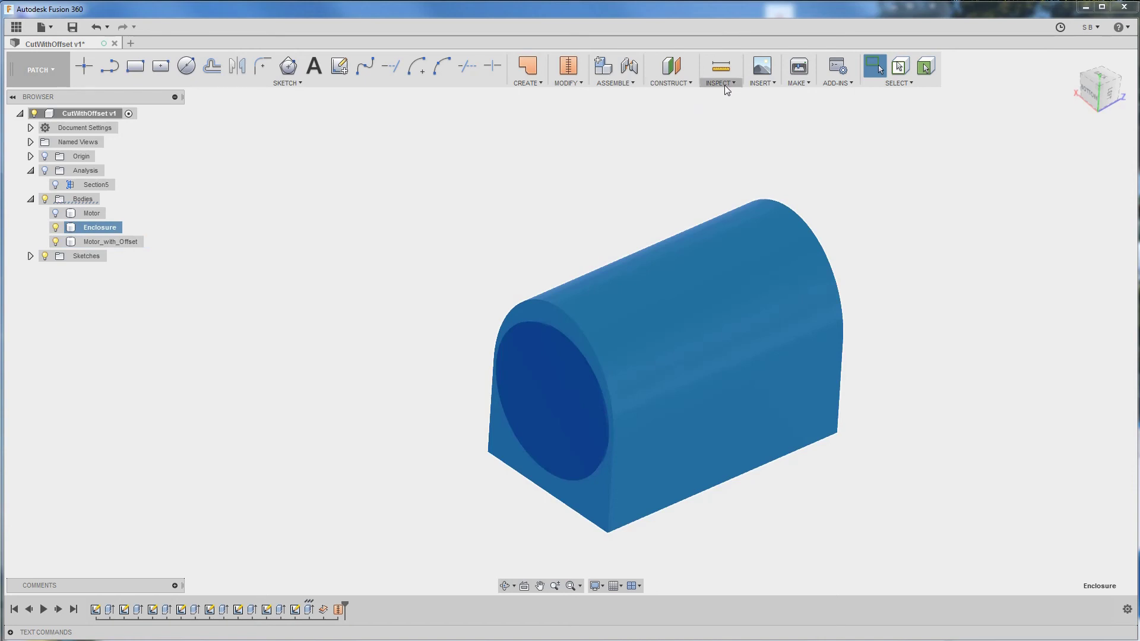
left_click(56, 70)
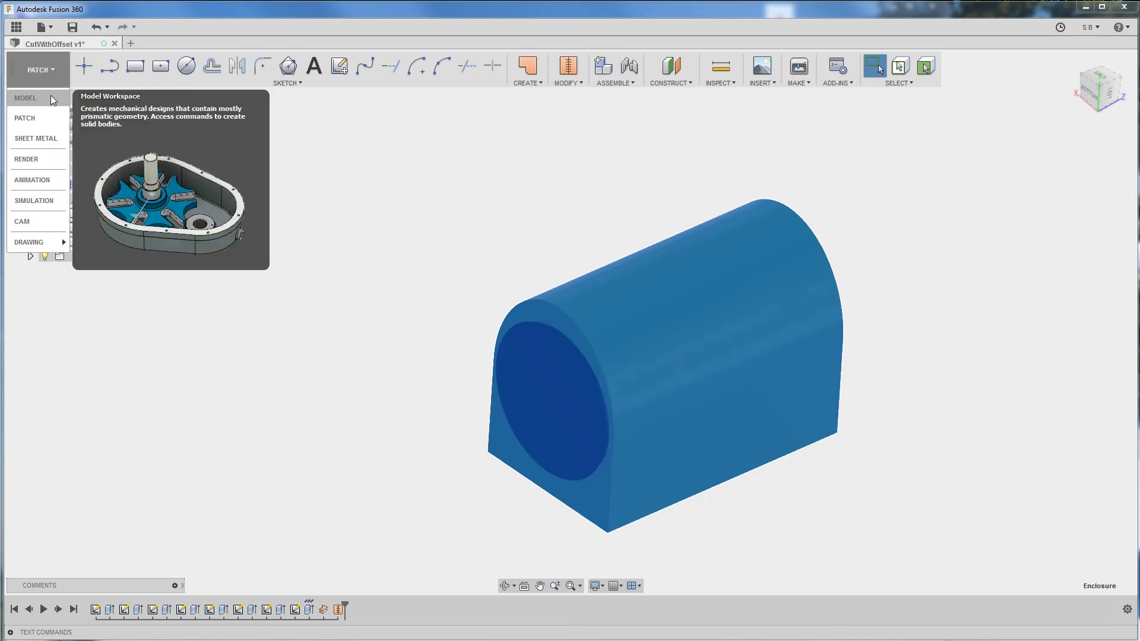
Step: In the Model workspace, combine-cut Motor_with_Offset from the Enclosure, keeping the tool body
left_click(51, 98)
left_click(712, 79)
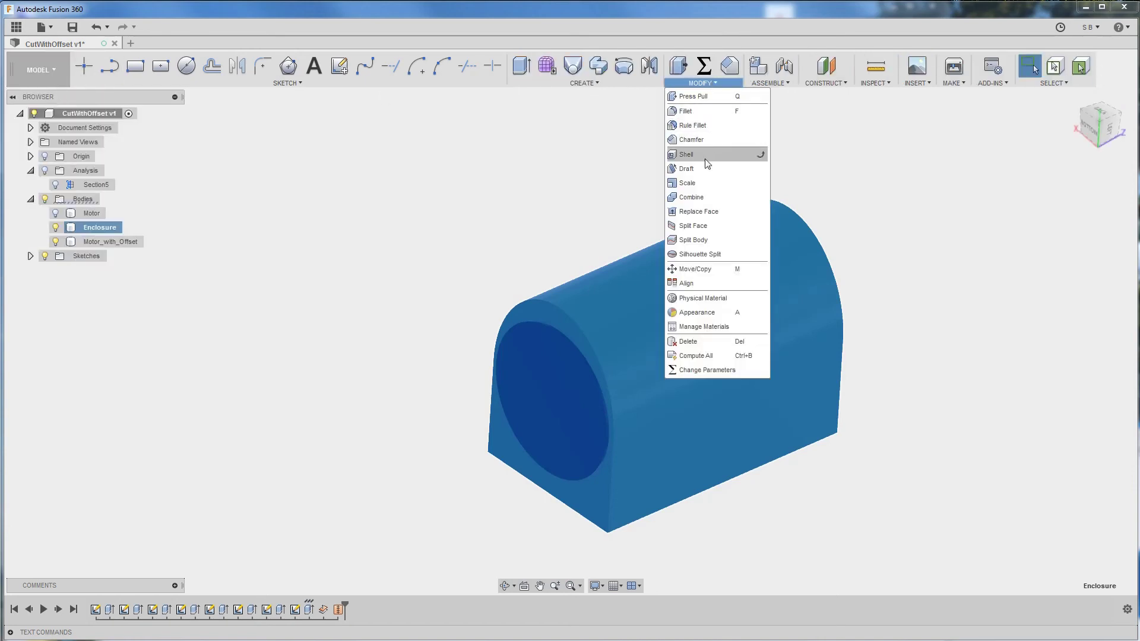
left_click(703, 196)
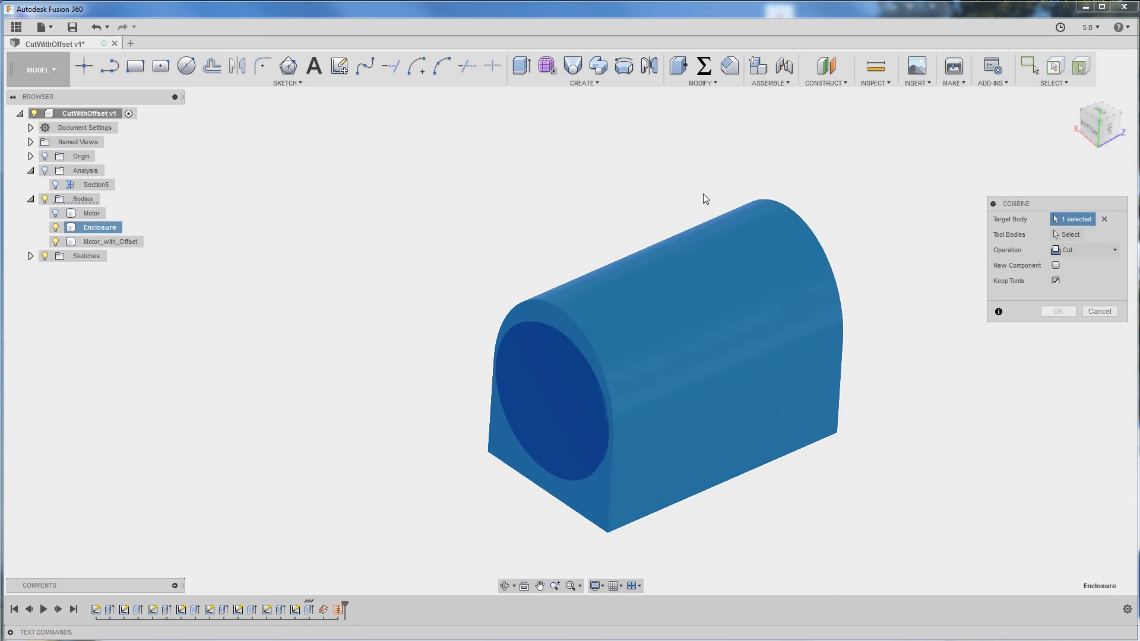
left_click(1068, 235)
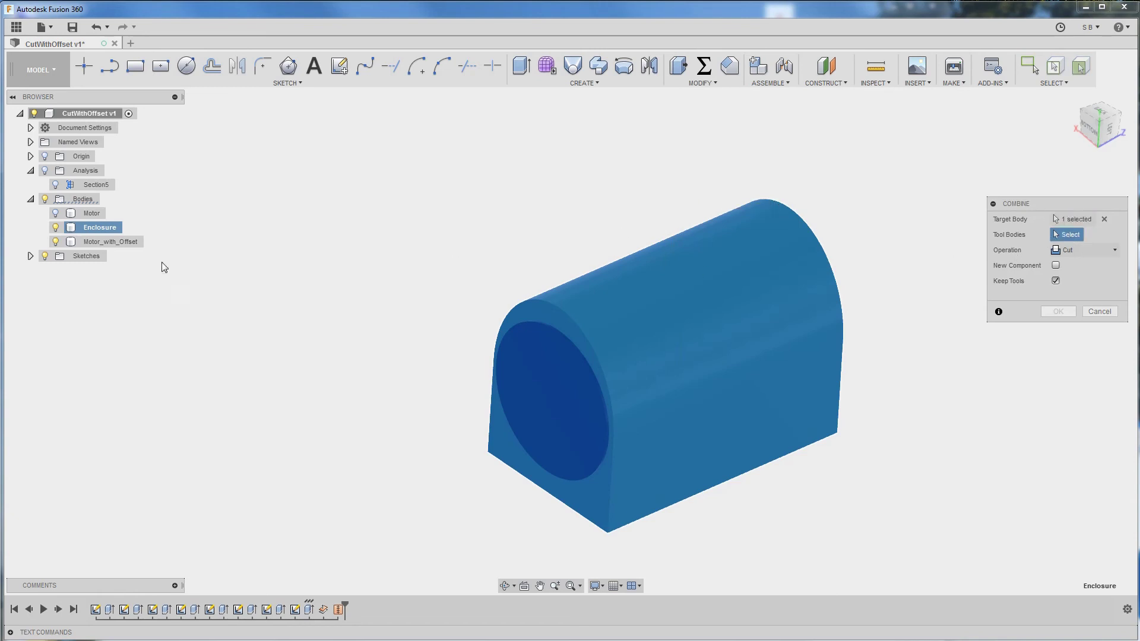
left_click(131, 247)
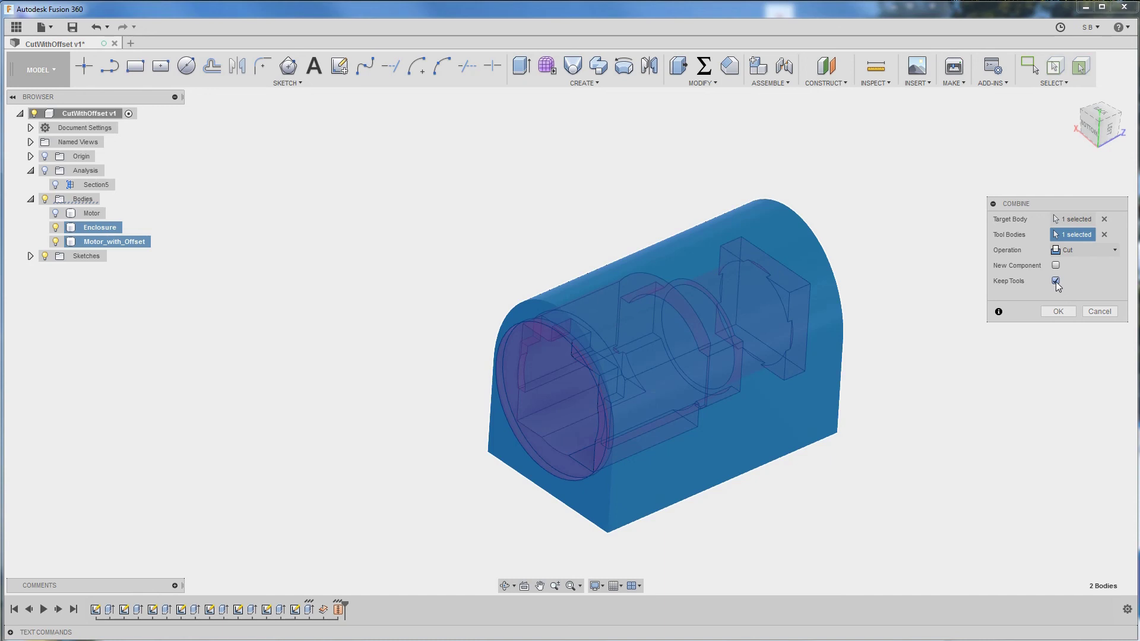
left_click(1058, 311)
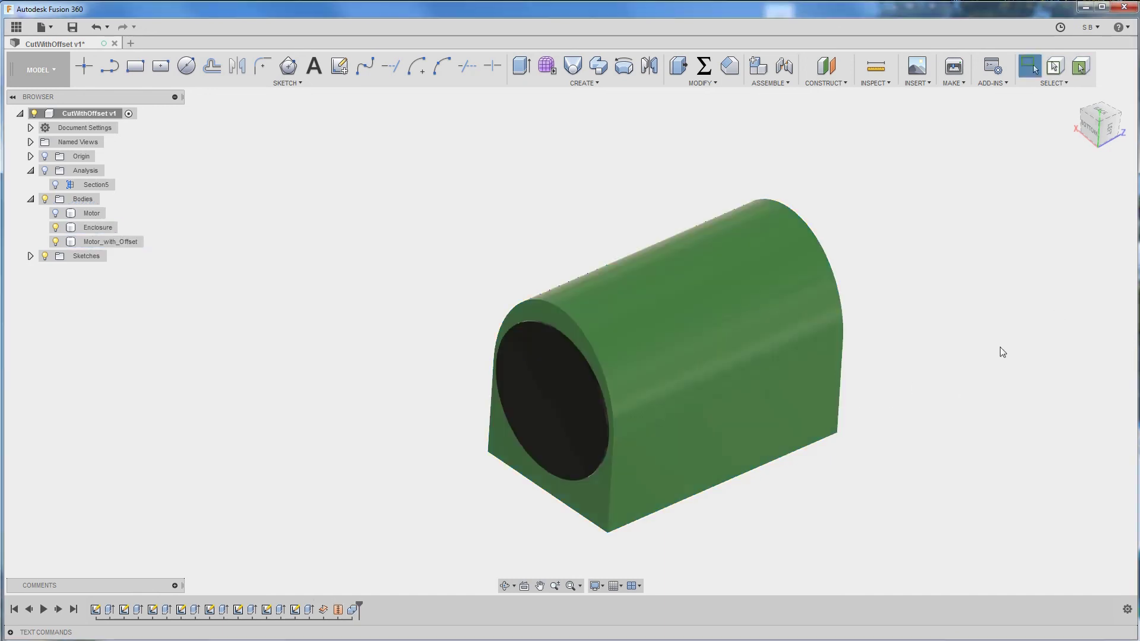
Step: Turn on the section analysis, hide Motor_with_Offset and show the original Motor body
middle_click_drag(896, 357, 911, 315, "shift")
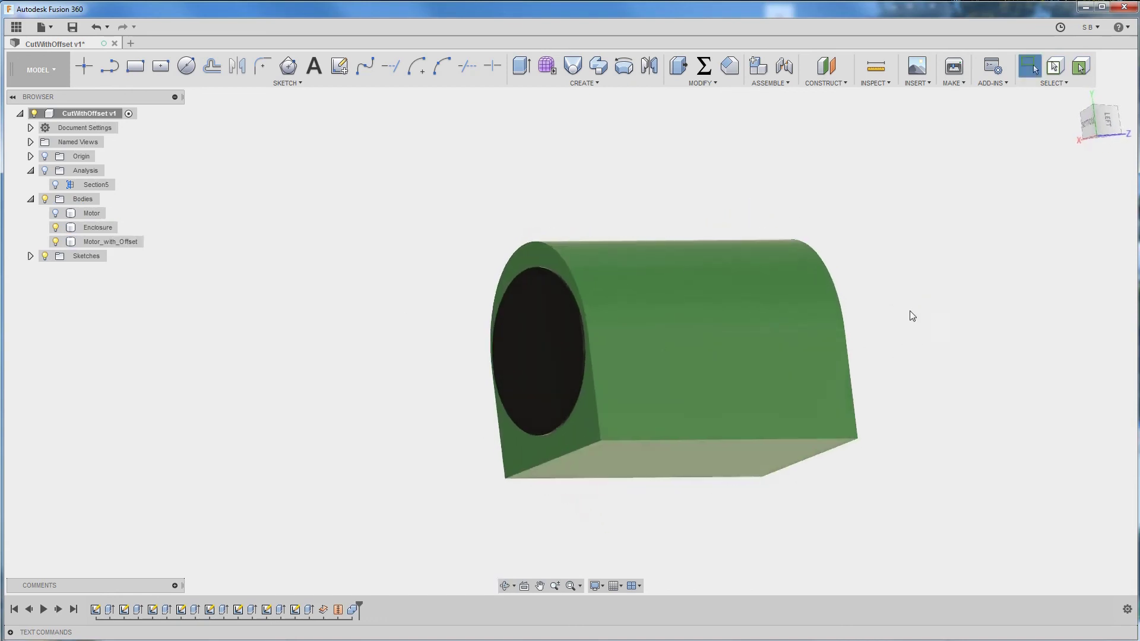
left_click(46, 172)
left_click(56, 242)
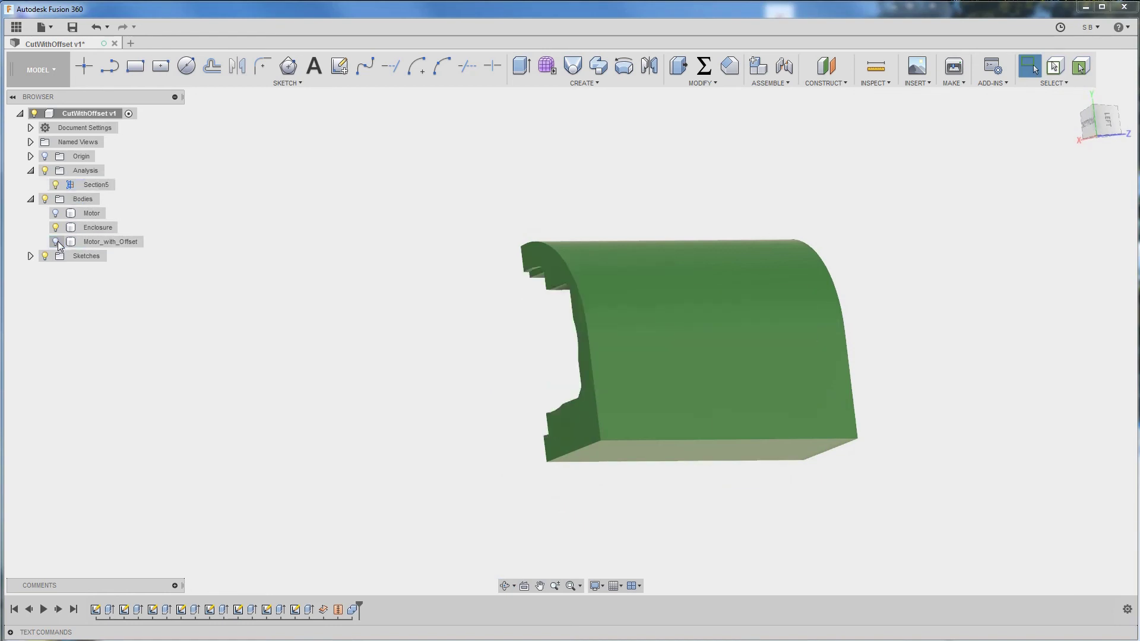
left_click(56, 213)
Step: Orbit and zoom to inspect the thin clearance gap around the motor in the hatched section
middle_click_drag(398, 372, 448, 374, "shift")
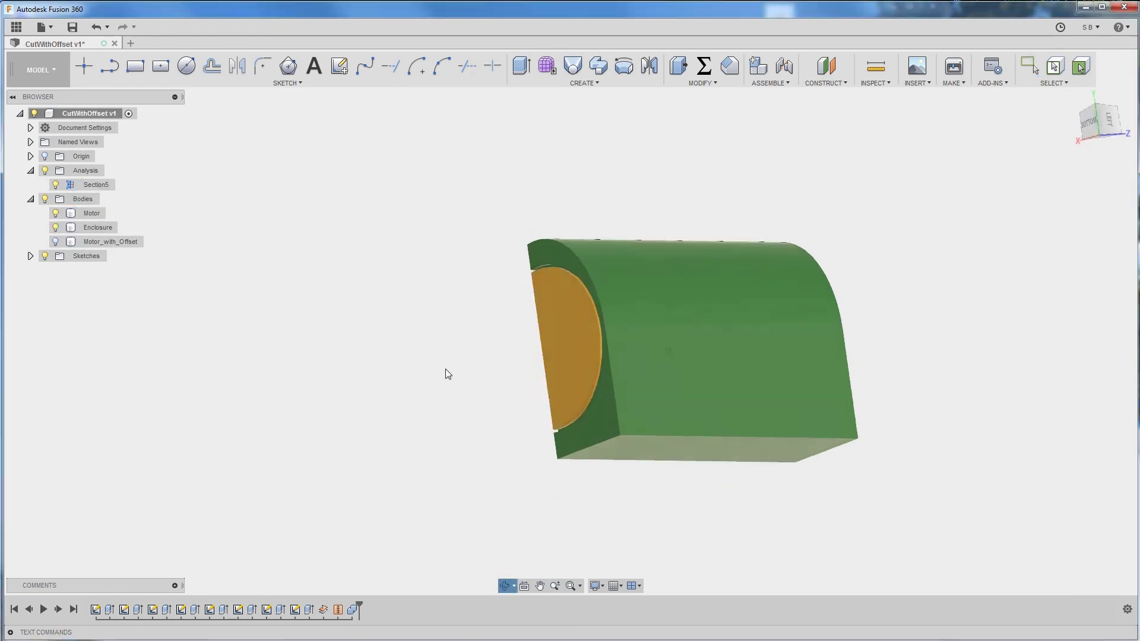
left_click_drag(447, 374, 630, 345)
key("Escape")
scroll(873, 363, "up", 2)
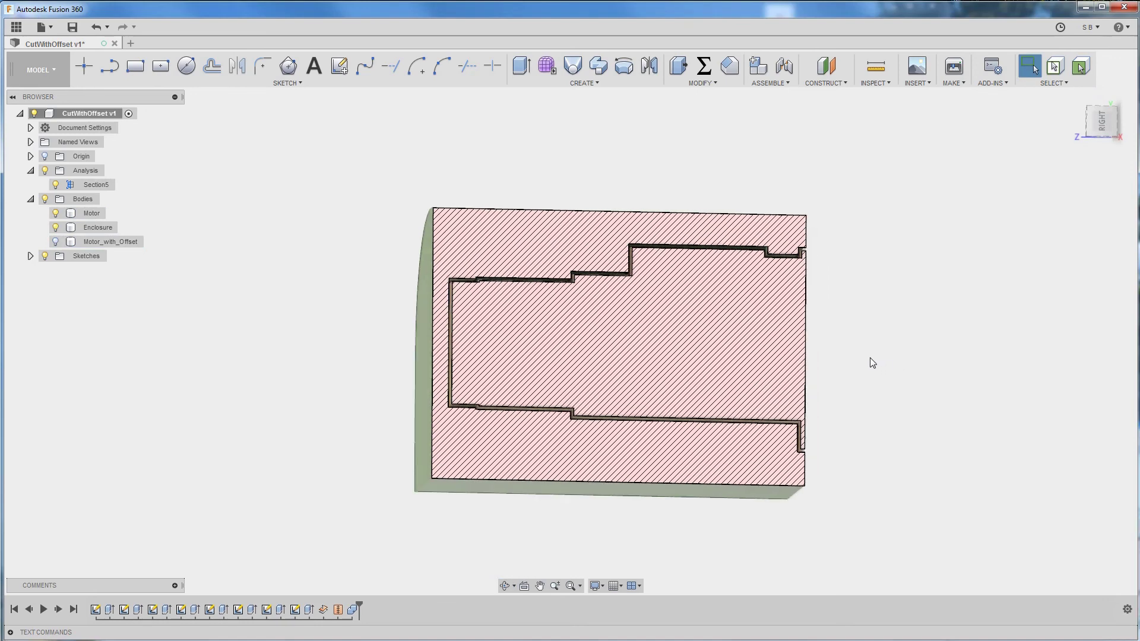
mouse_move(872, 362)
middle_mouse_down("shift")
mouse_move(875, 344)
mouse_move(843, 341)
mouse_move(853, 359)
mouse_move(871, 357)
mouse_move(822, 341)
middle_mouse_up("shift")
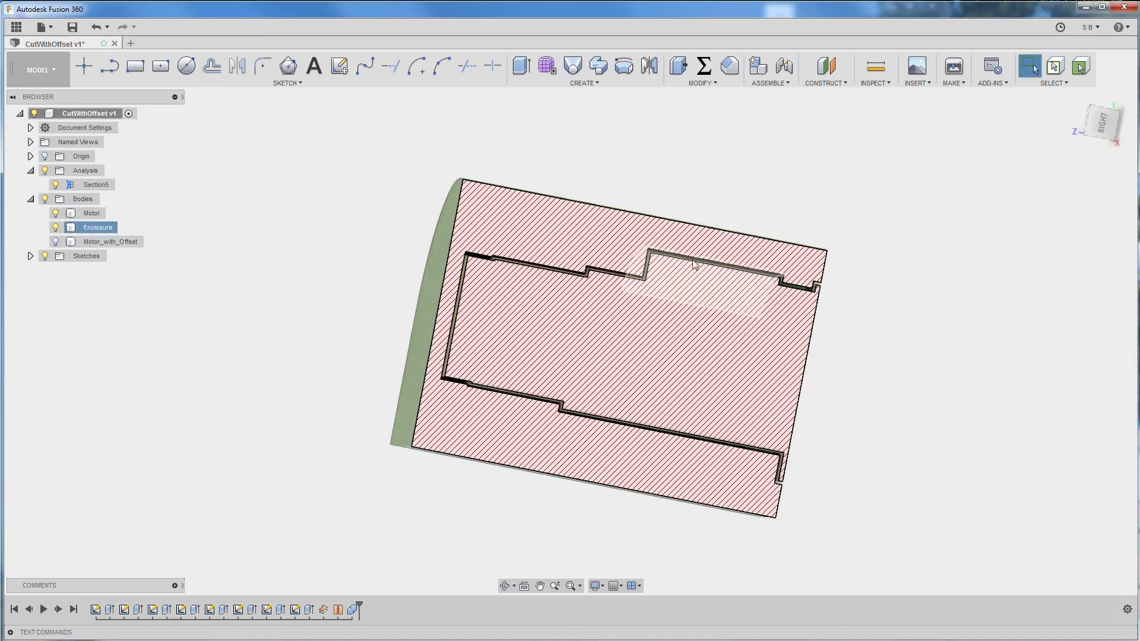